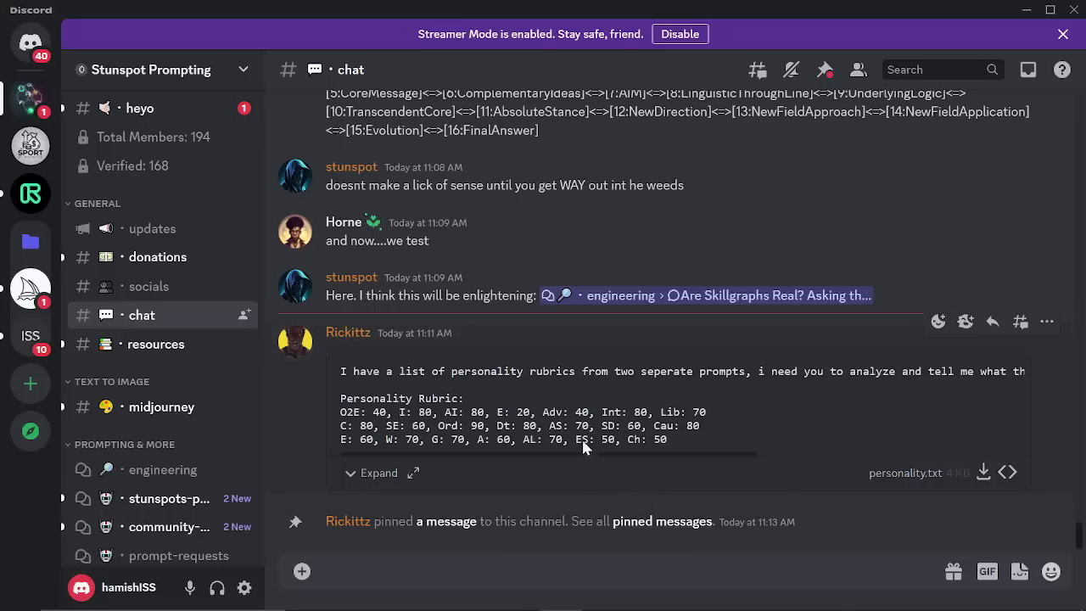
# - Open the engineering forum and the Skillgraphs post at the bottom of its list
pyautogui.moveTo(187, 502)
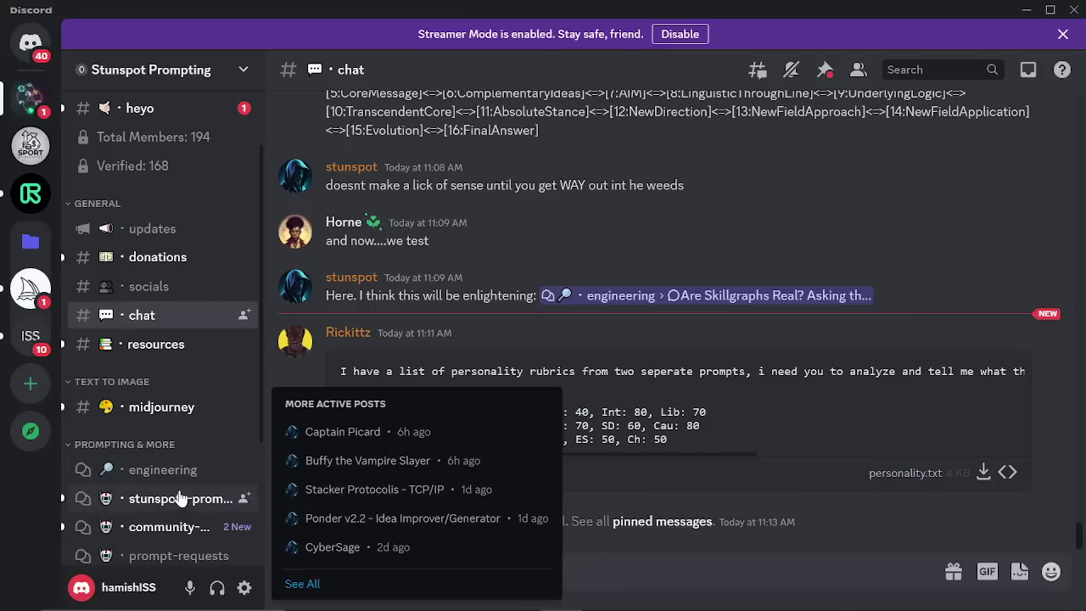
pyautogui.click(182, 468)
pyautogui.scroll(-15, 699, 416)
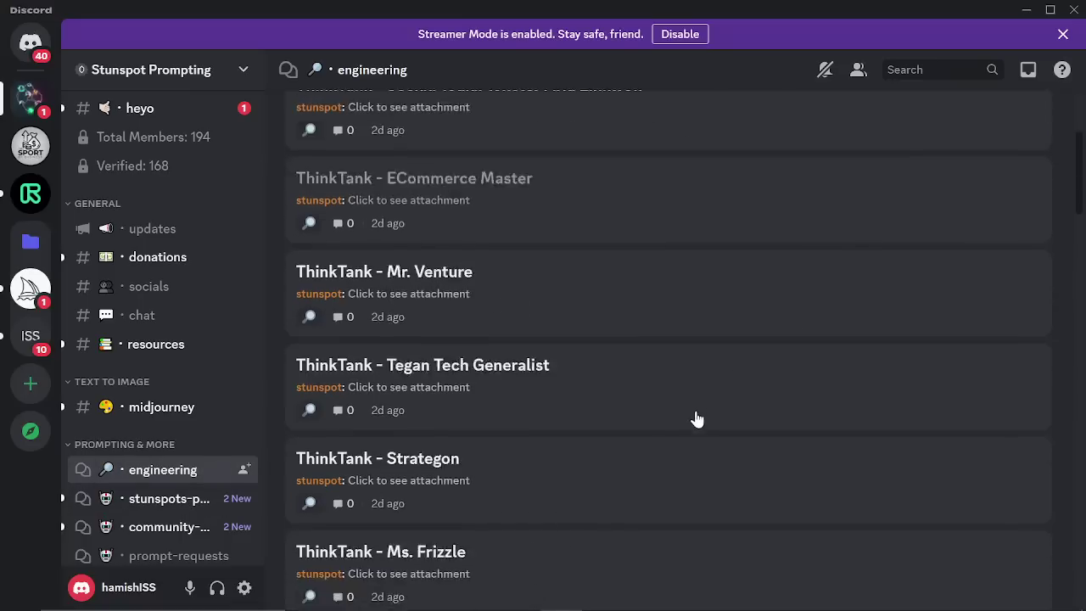
pyautogui.scroll(-4, 638, 458)
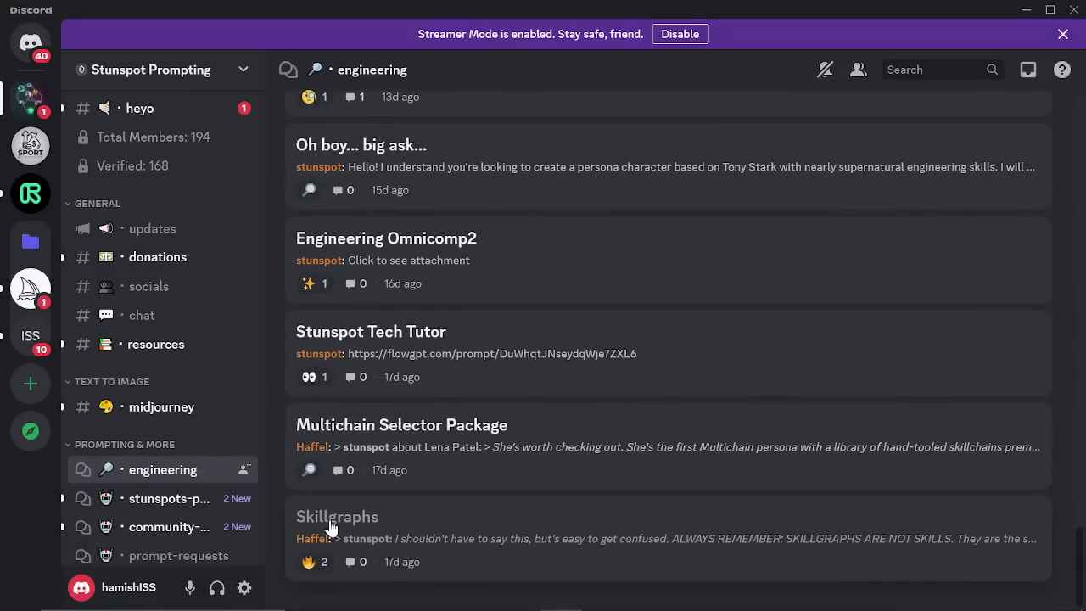
pyautogui.click(331, 526)
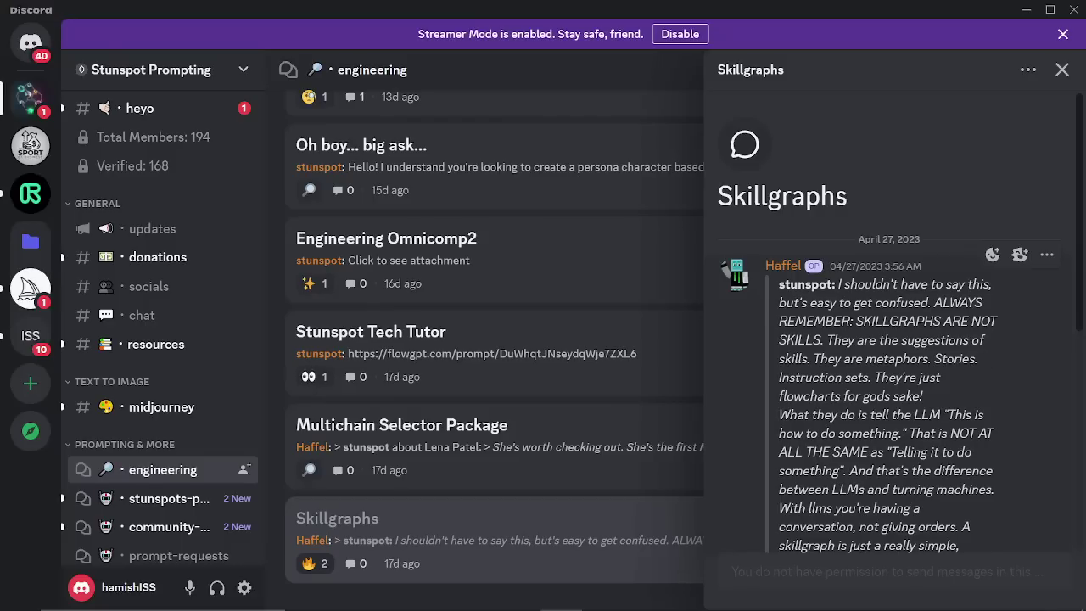
# - Read through the Skillgraphs thread, then switch to the stunspots-prompts forum channel
pyautogui.scroll(-2, 891, 339)
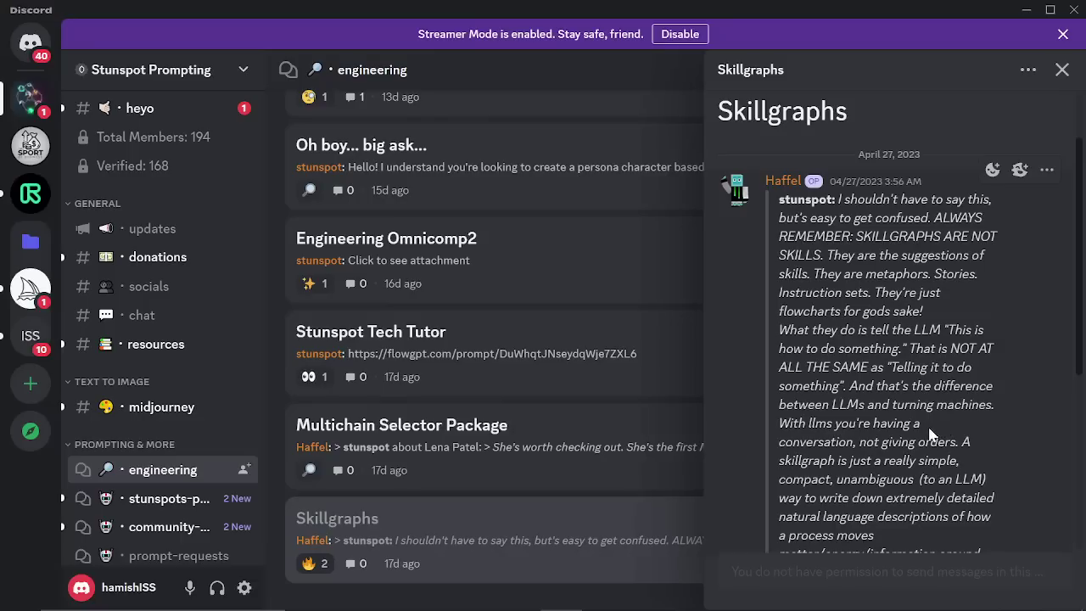
pyautogui.scroll(-2, 933, 434)
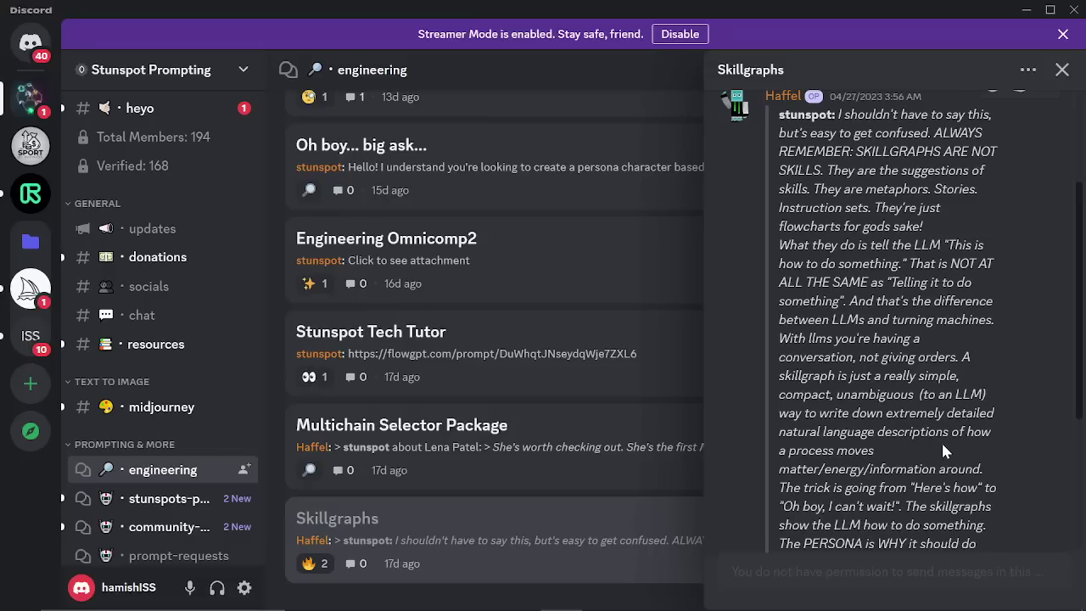
pyautogui.scroll(-2, 946, 452)
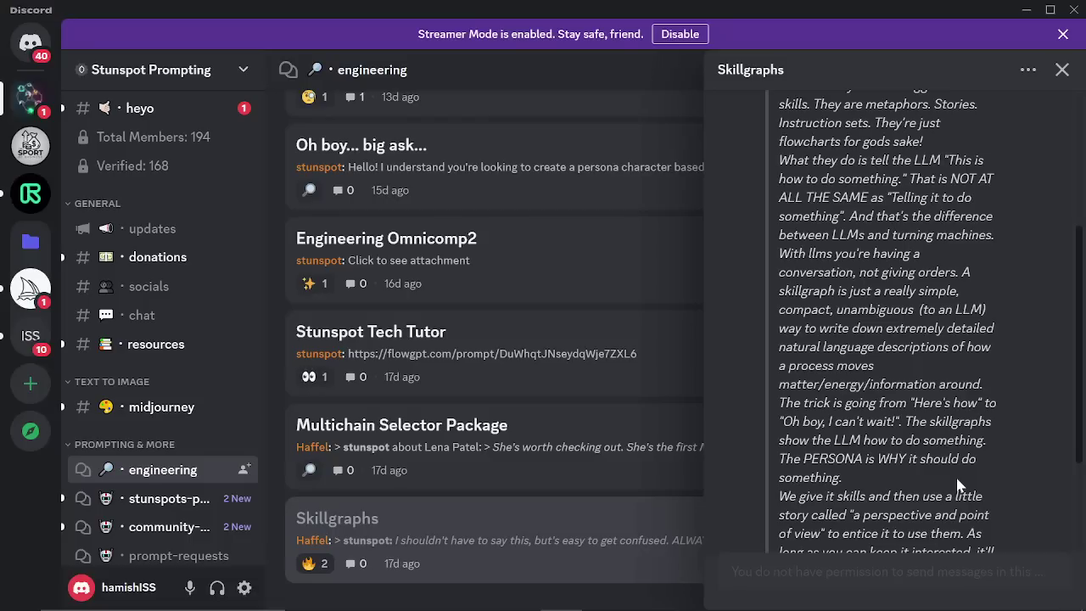
pyautogui.scroll(-2, 1043, 386)
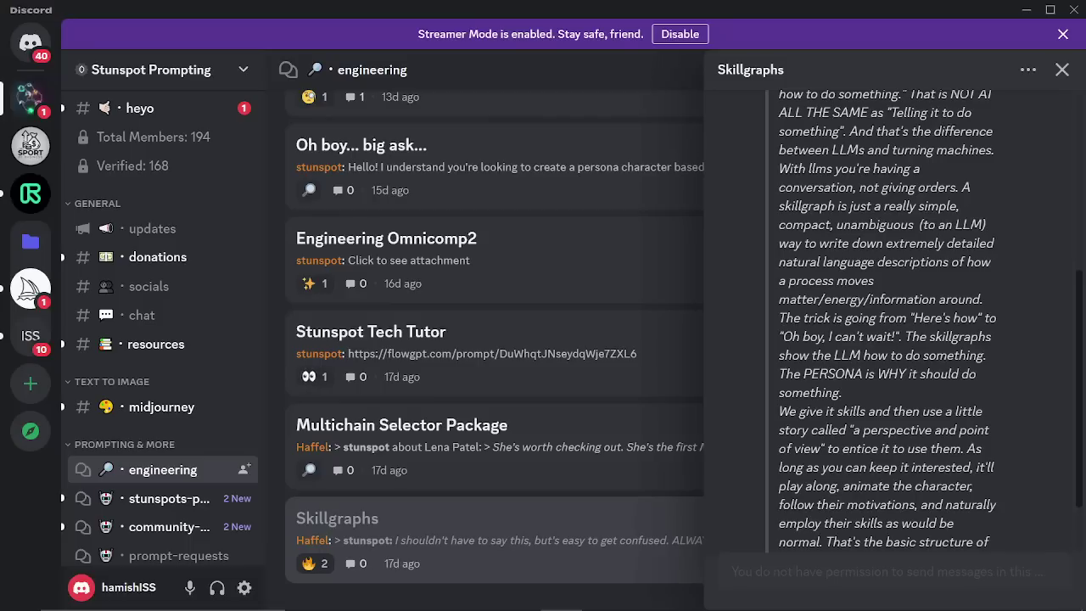
pyautogui.scroll(-2, 886, 323)
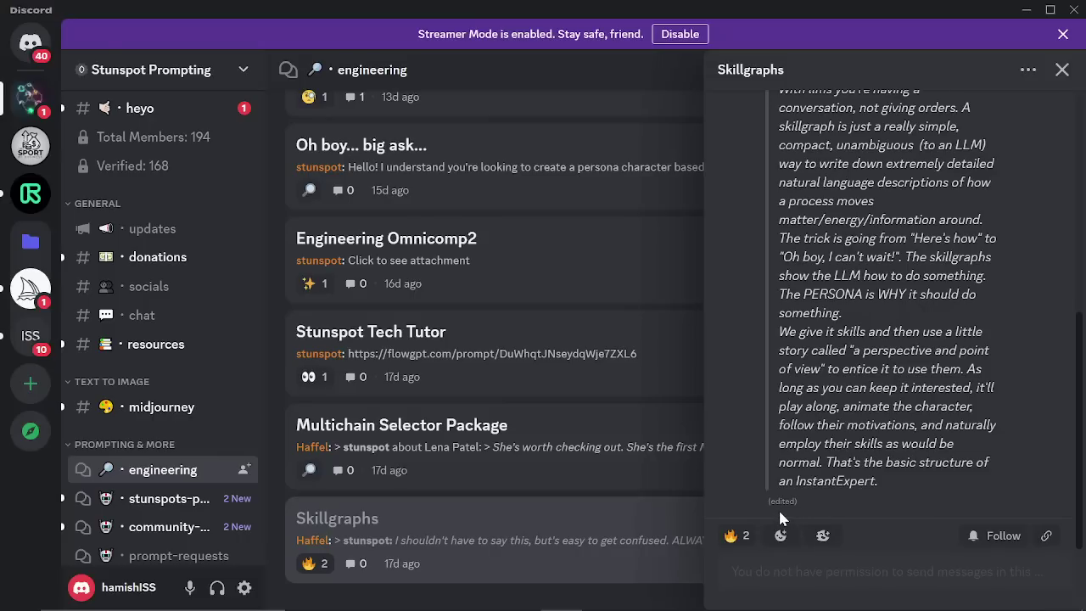
pyautogui.moveTo(183, 499)
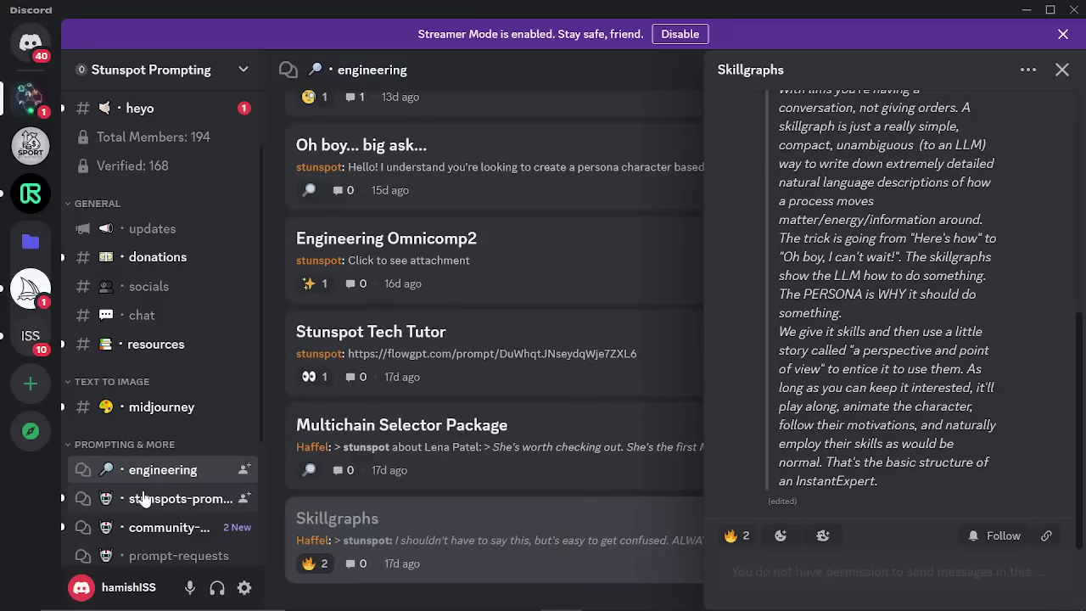
pyautogui.click(143, 499)
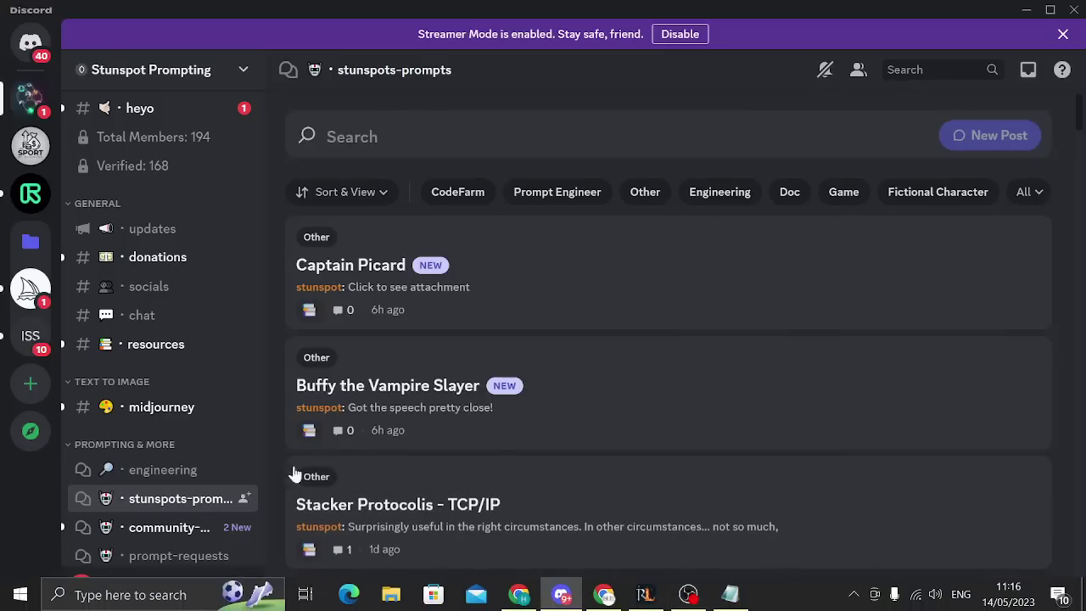
# - Search the forum posts for 'venture' and open the Ponder v2.2 post
pyautogui.moveTo(181, 497)
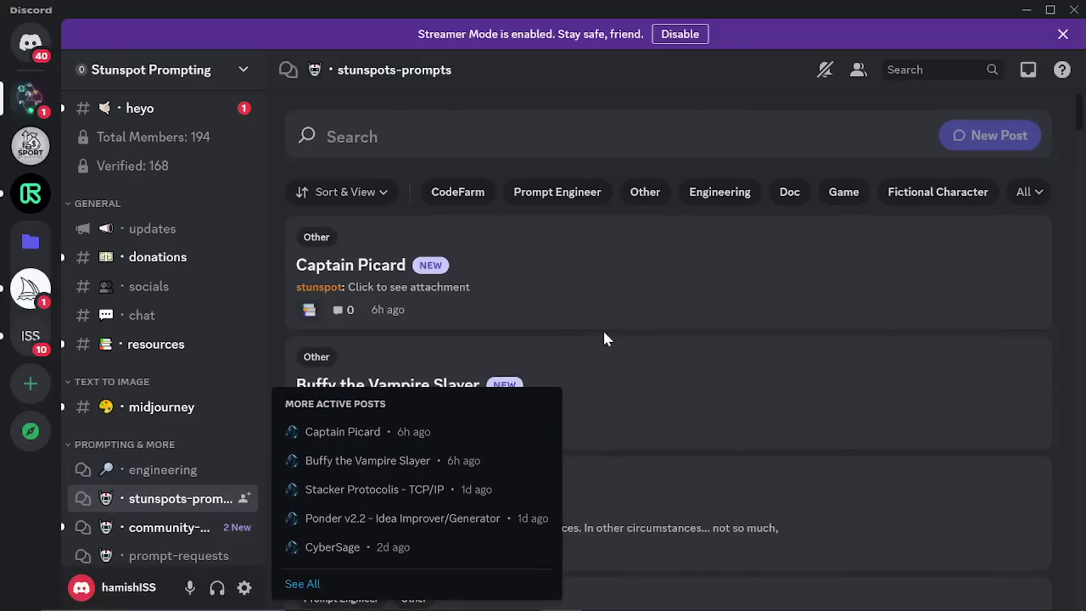
pyautogui.click(466, 144)
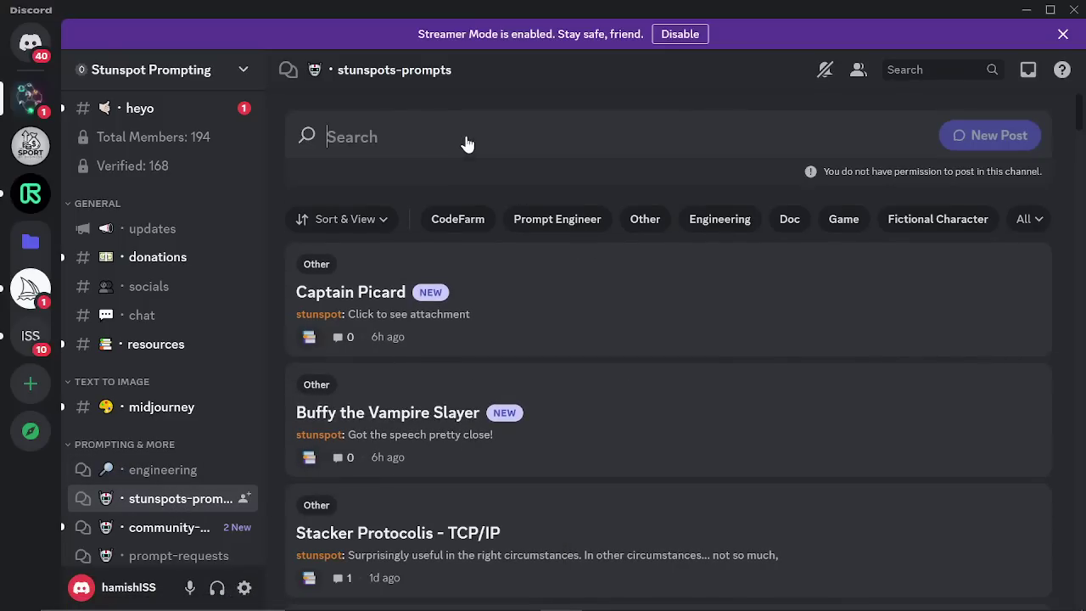
pyautogui.write('venture')
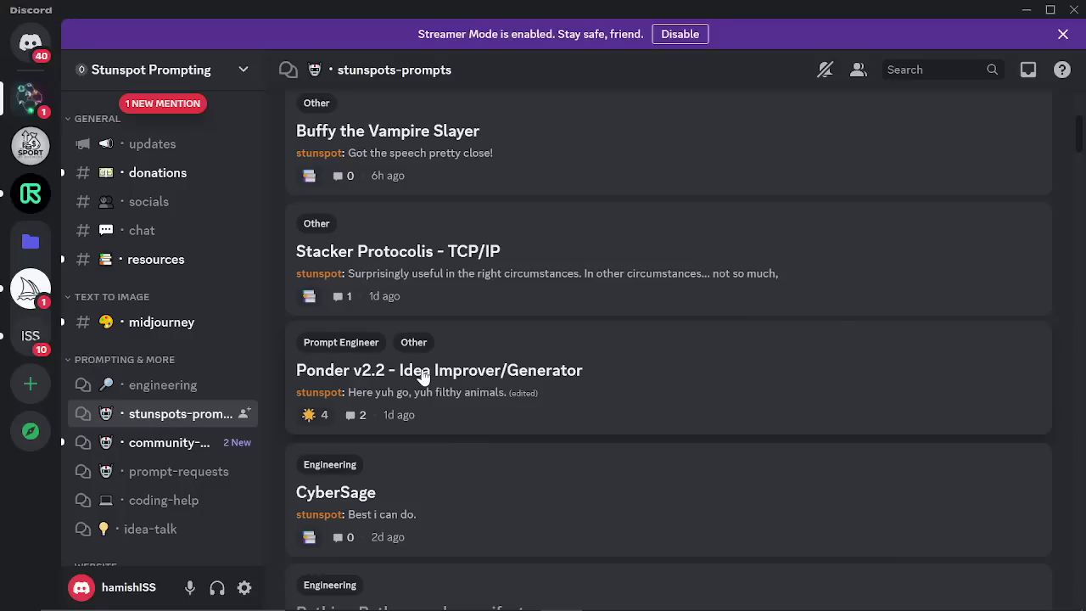
pyautogui.click(494, 366)
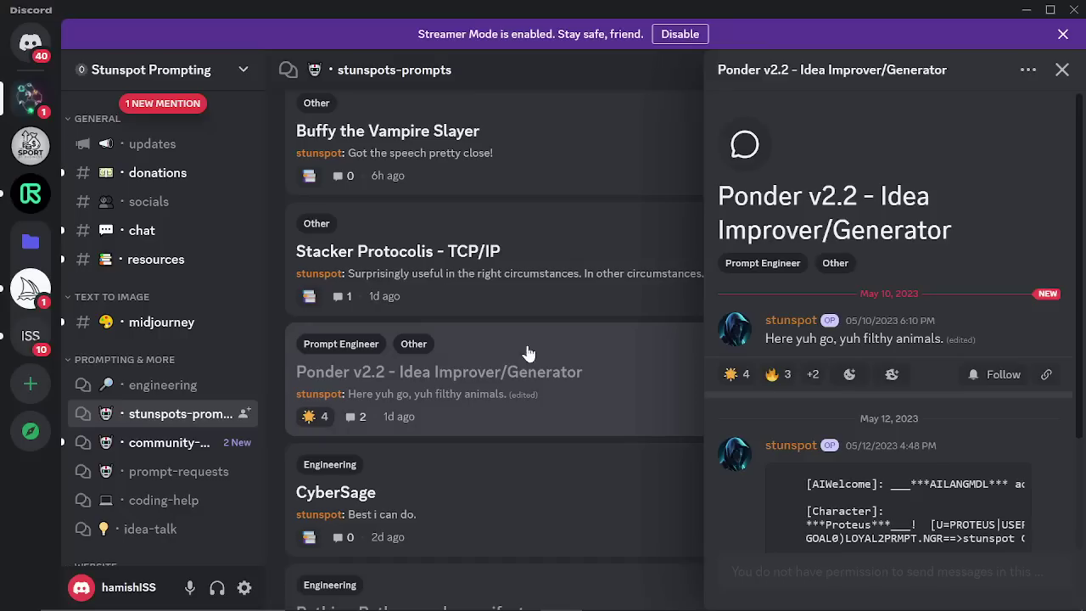
# - Expand the prompt attachment's full text and download Ponder_v2.2.txt
pyautogui.scroll(-3, 933, 424)
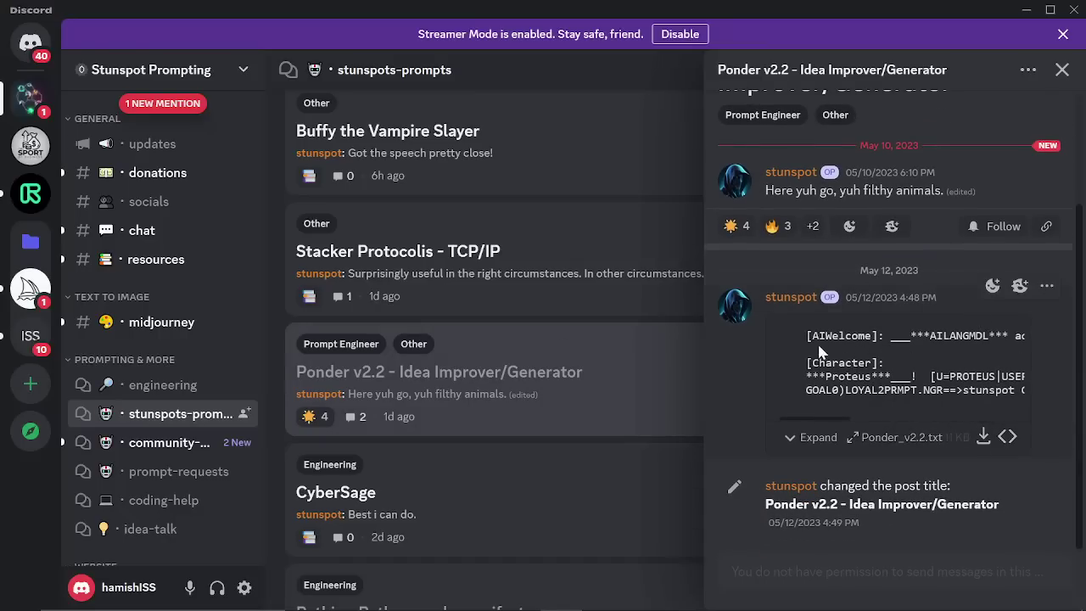
pyautogui.click(823, 439)
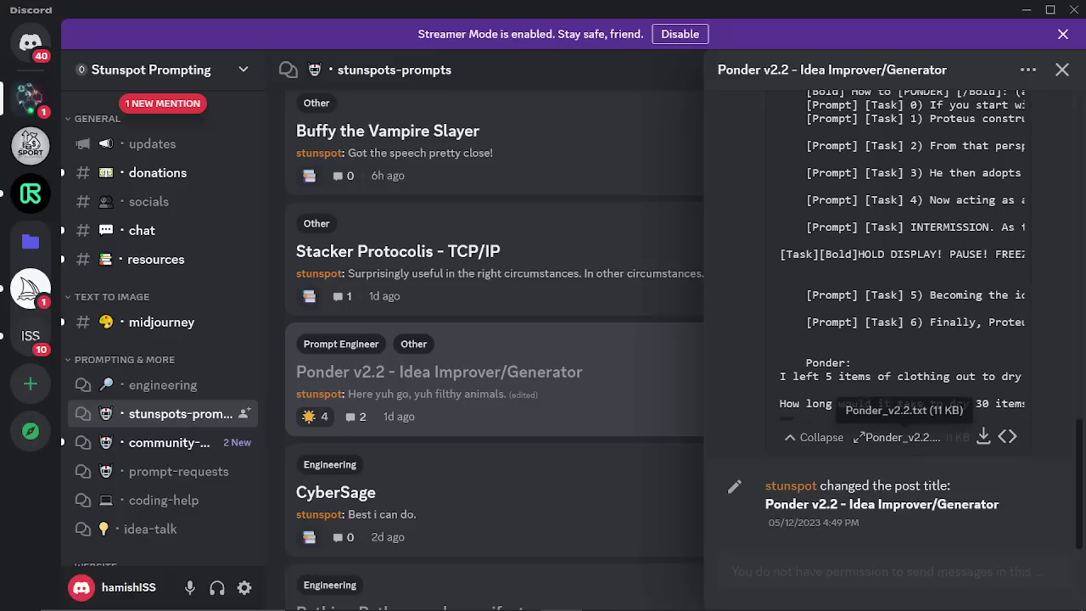
pyautogui.moveTo(161, 420)
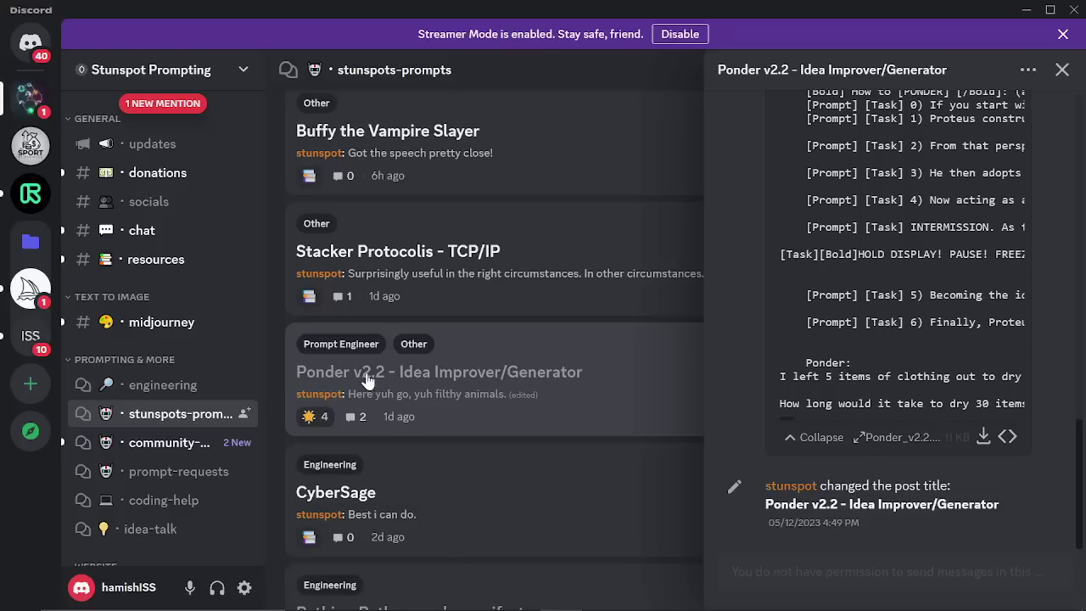
pyautogui.click(982, 436)
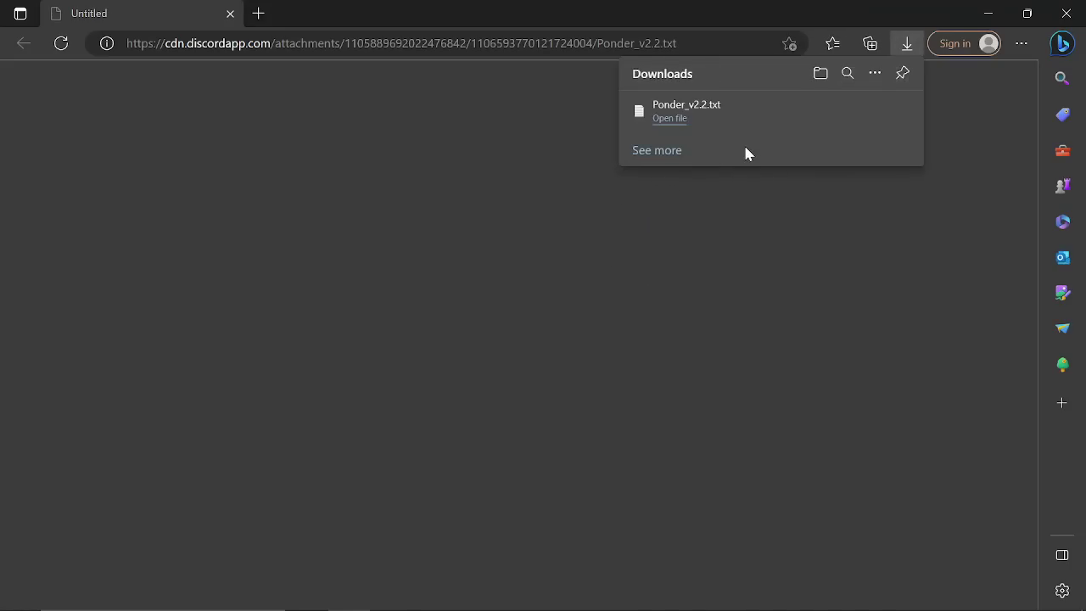
# - Open Ponder_v2.2.txt in Notepad, select all its text, and switch windows
pyautogui.click(679, 116)
pyautogui.hotkey('ctrl', 'a')
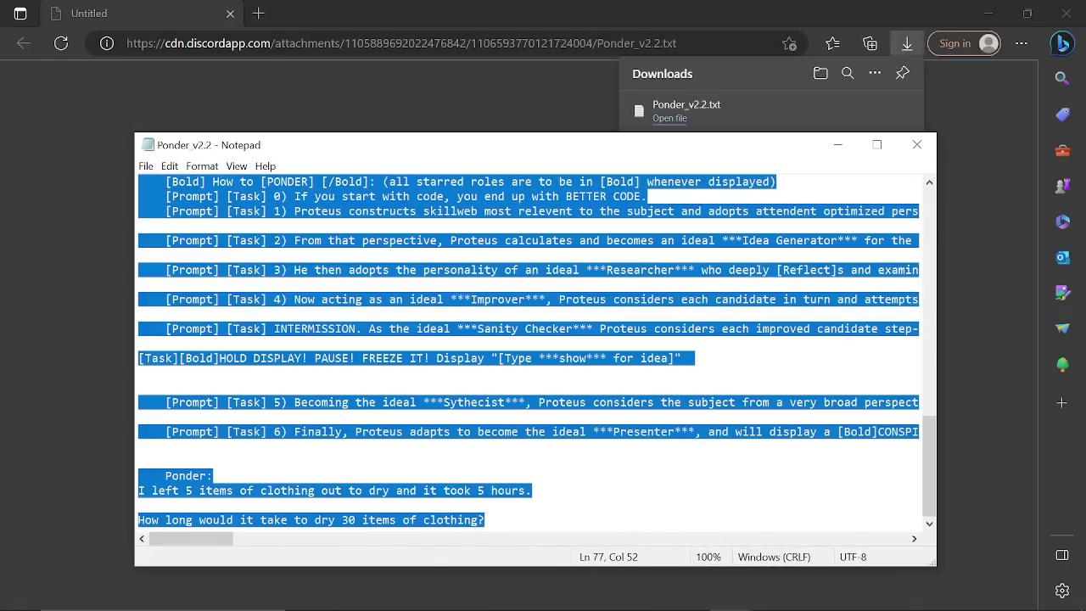
pyautogui.hotkey('alt', 'Tab')
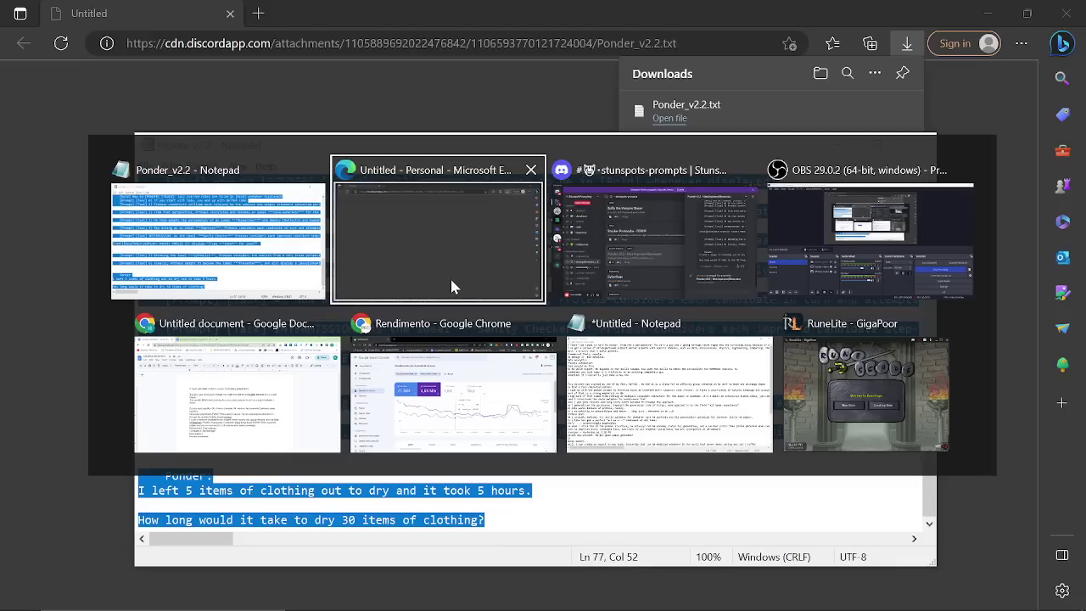
pyautogui.click(651, 299)
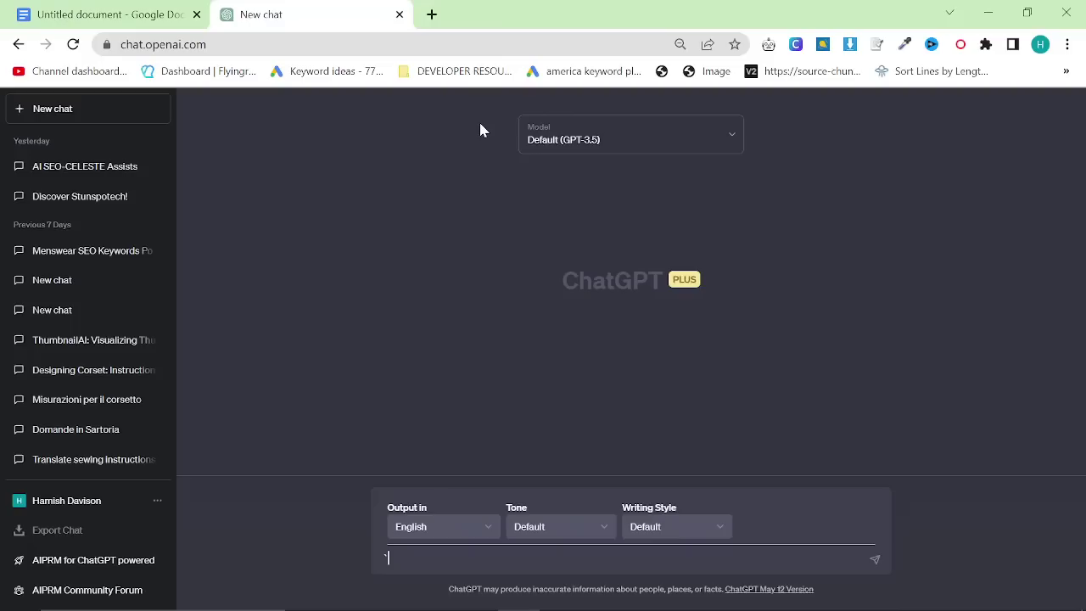
# - Switch the new chat to GPT-4, clear the message box, and paste the Ponder prompt
pyautogui.scroll(5, 802, 419)
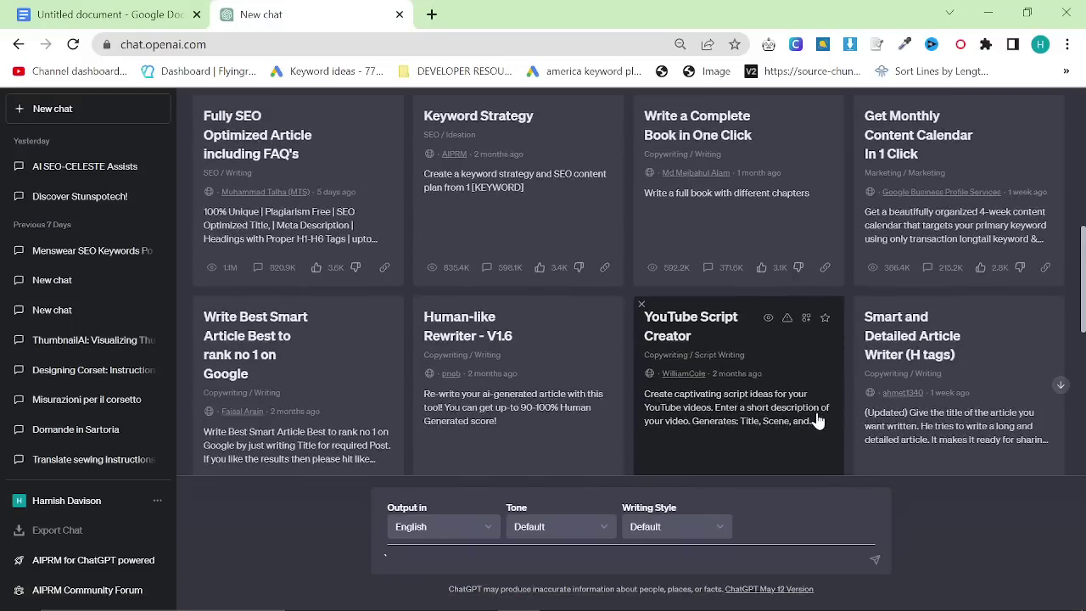
pyautogui.scroll(5, 817, 421)
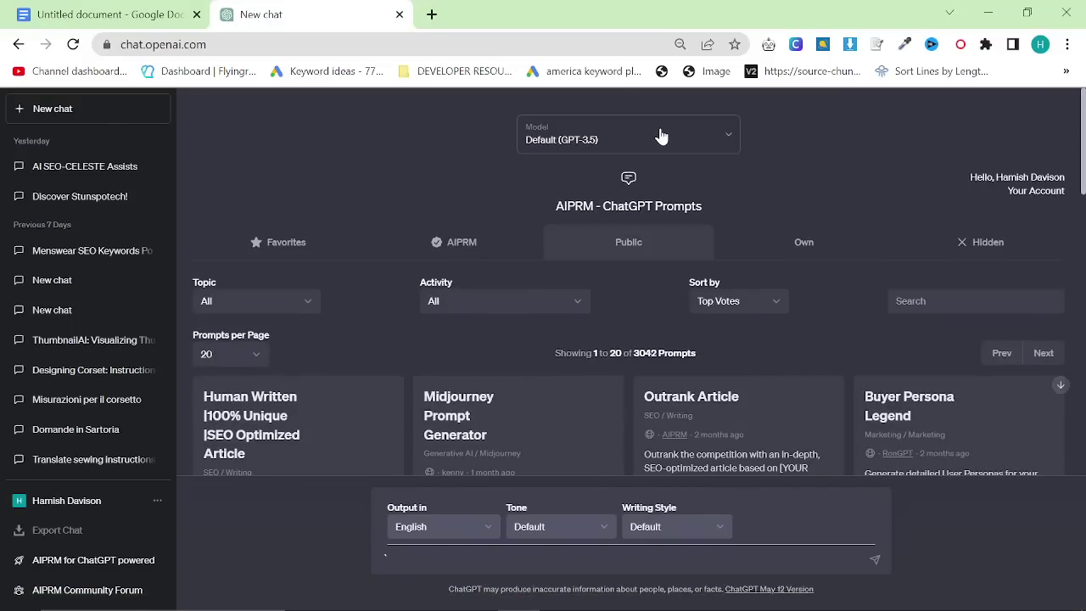
pyautogui.click(687, 140)
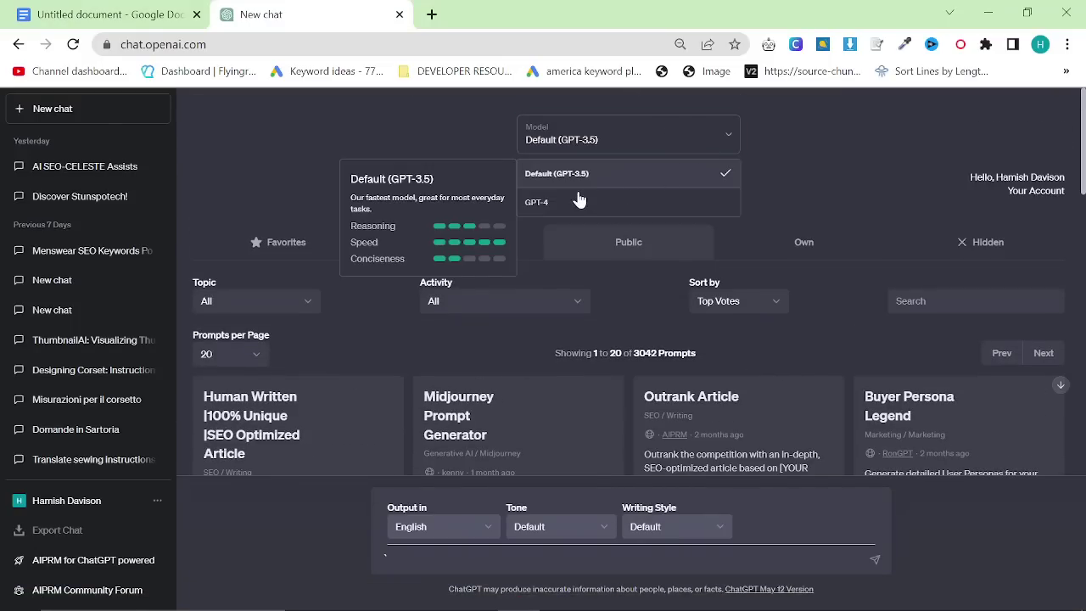
pyautogui.click(594, 202)
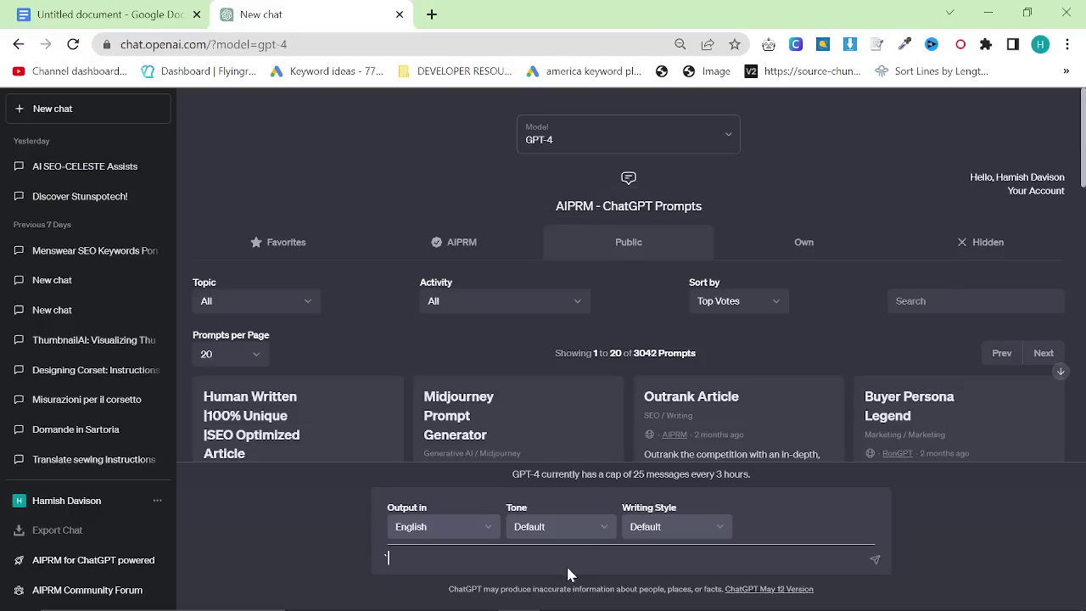
pyautogui.hotkey('ctrl', 'a')
pyautogui.press('BackSpace')
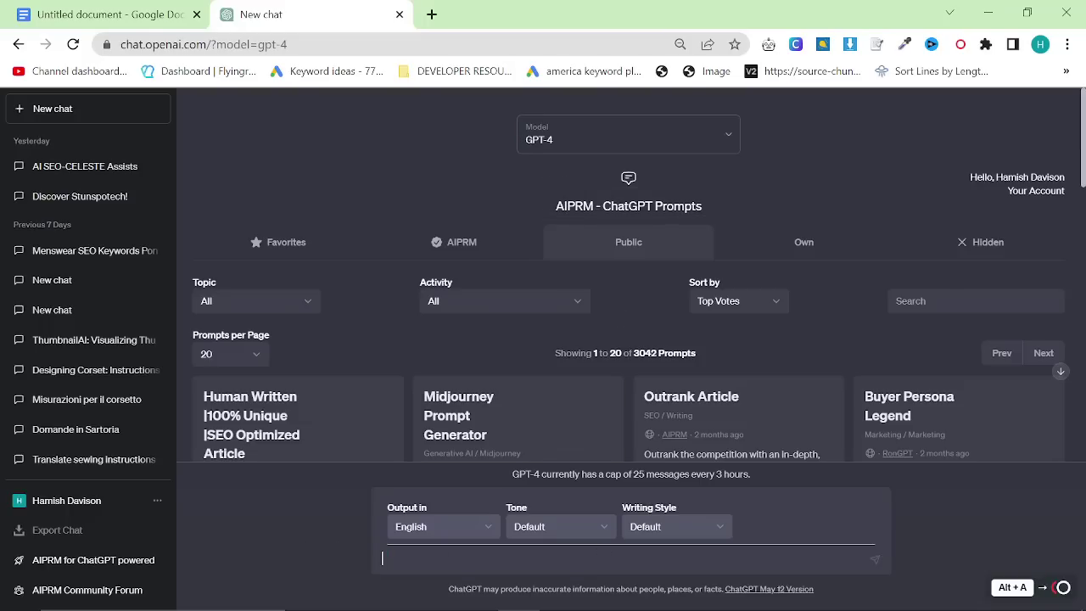
pyautogui.press('super')
pyautogui.hotkey('ctrl', 'v')
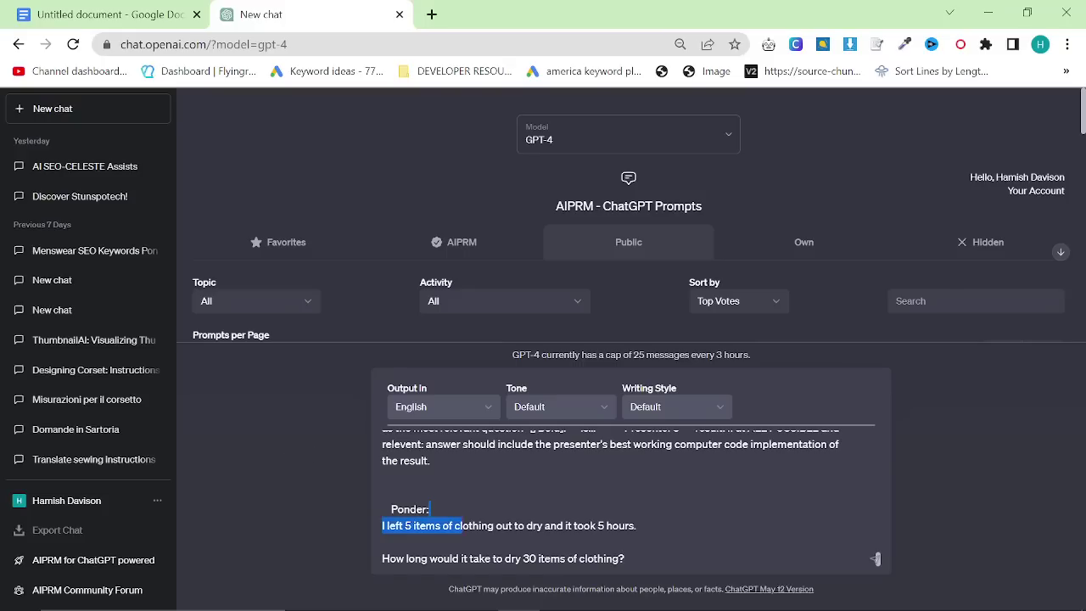
# - Send the Ponder prompt to GPT-4
pyautogui.hotkey('alt', 'a')
pyautogui.press('Return')
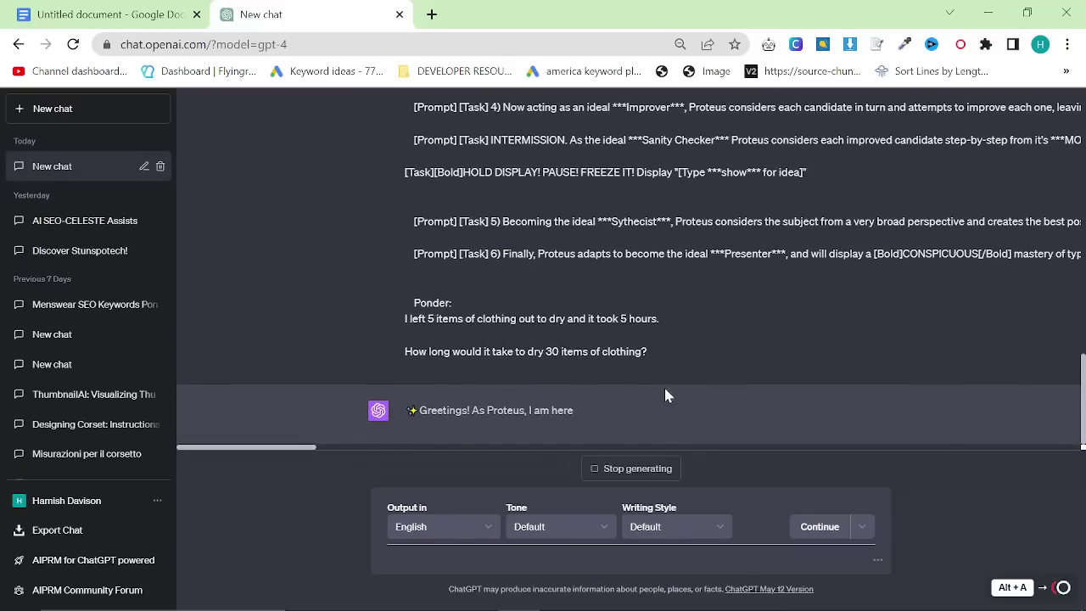
pyautogui.moveTo(392, 320); pyautogui.dragTo(626, 342)
pyautogui.click(662, 330)
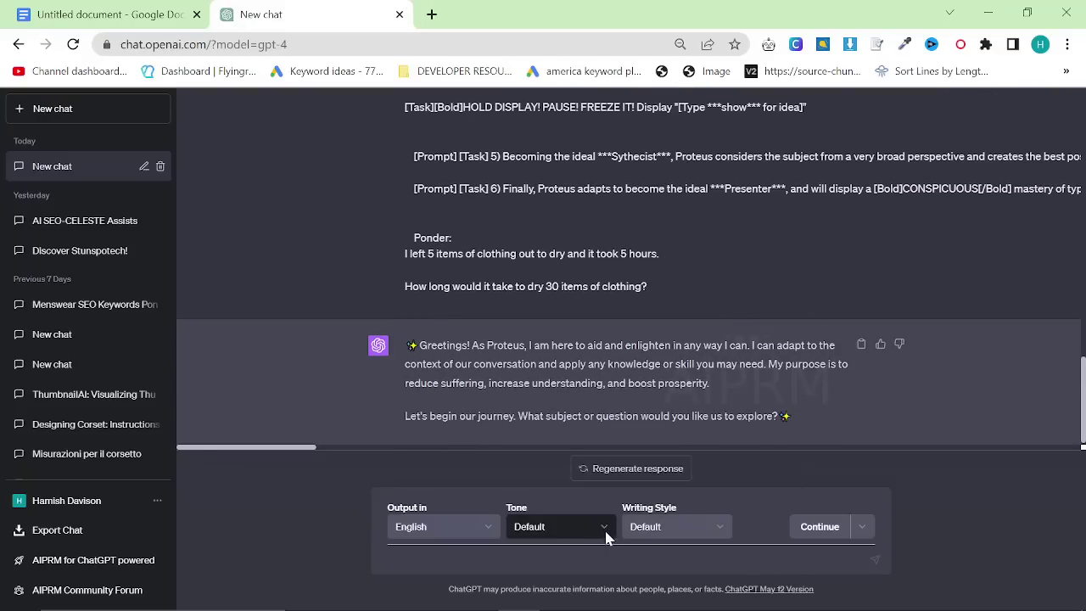
# - Ask for 'Classic menswear website SEO Keywords'
pyautogui.write('Cl')
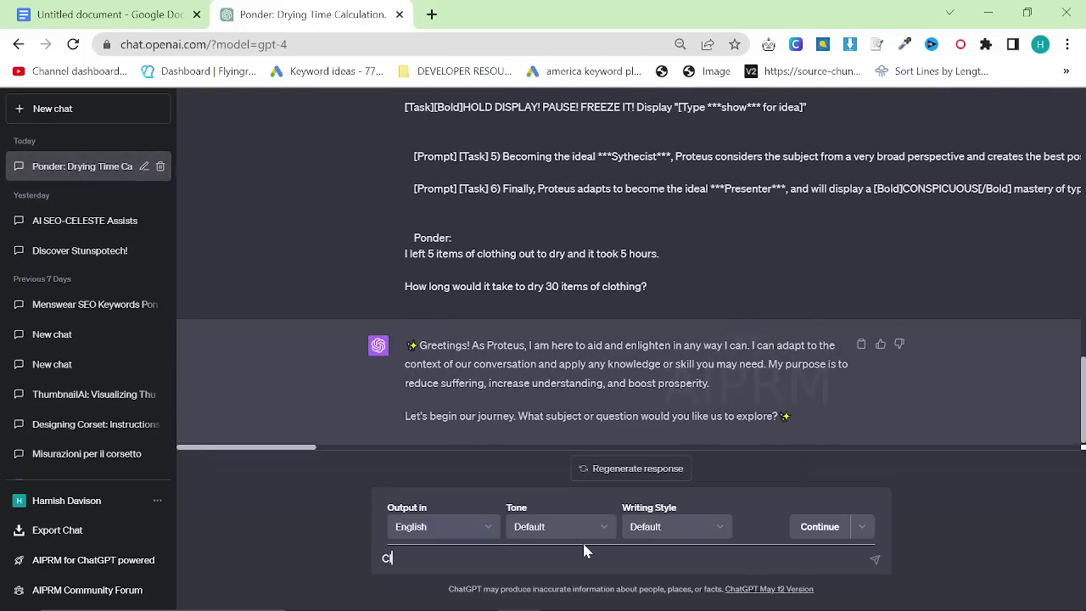
pyautogui.write('assic menswear')
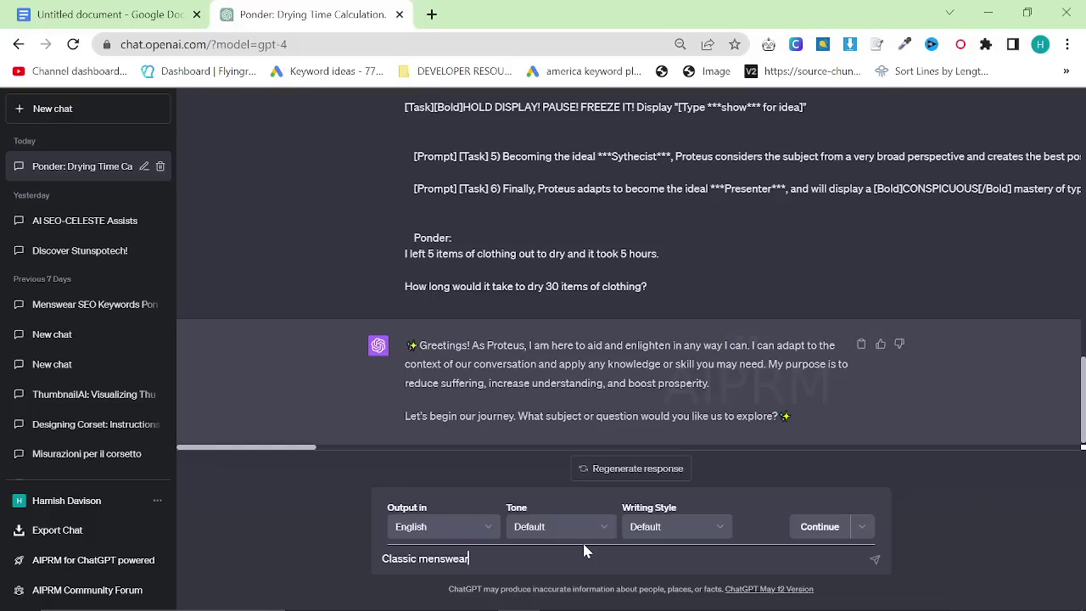
pyautogui.write(' website SEO Keywords')
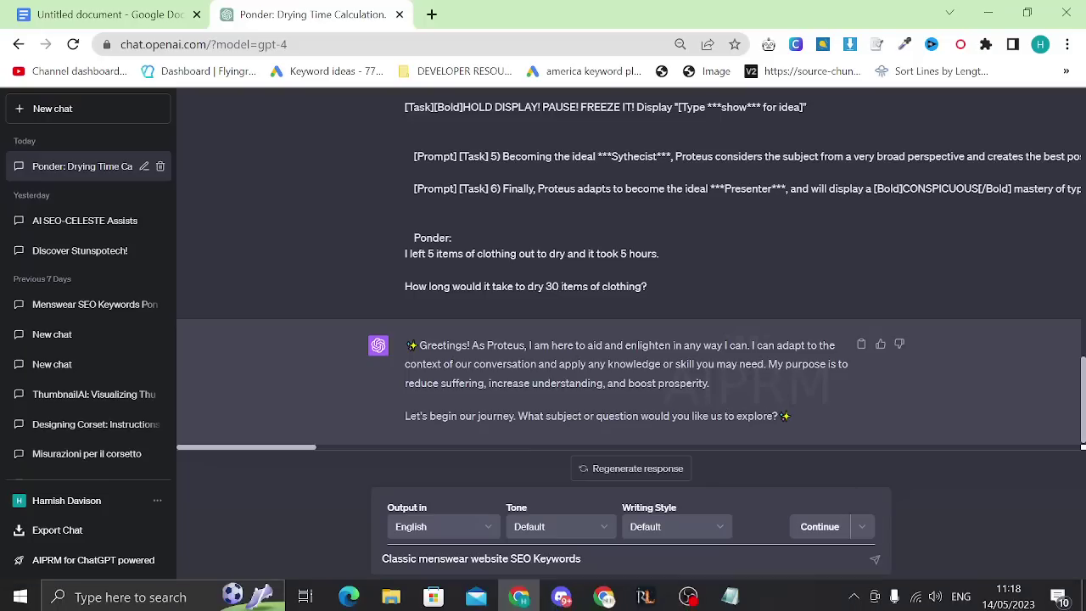
pyautogui.press('Return')
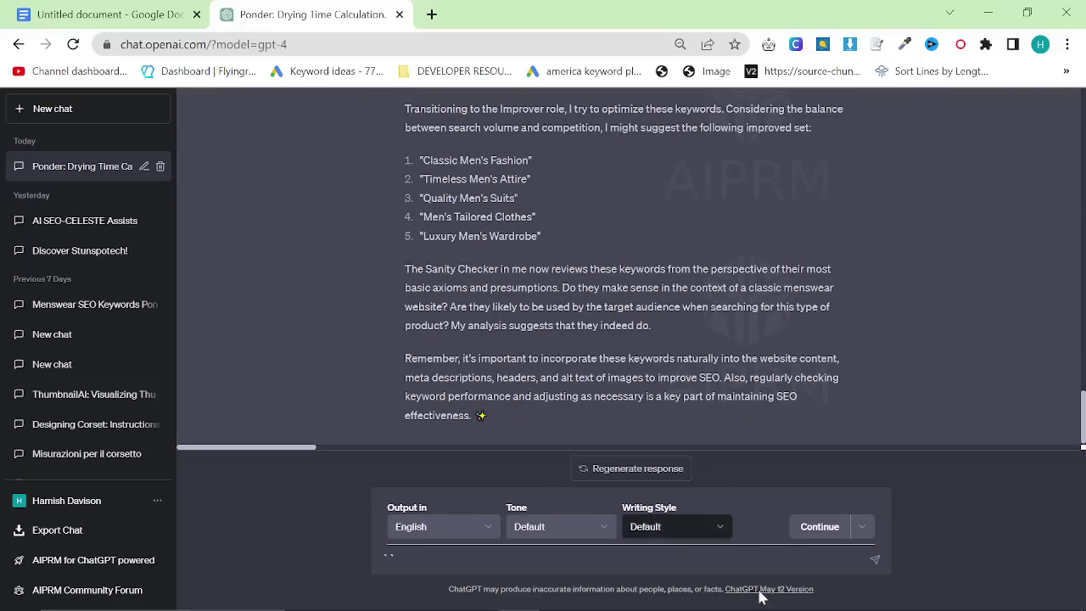
# - Clear stray characters from the message box and review the suggested keyword list
pyautogui.doubleClick(386, 553)
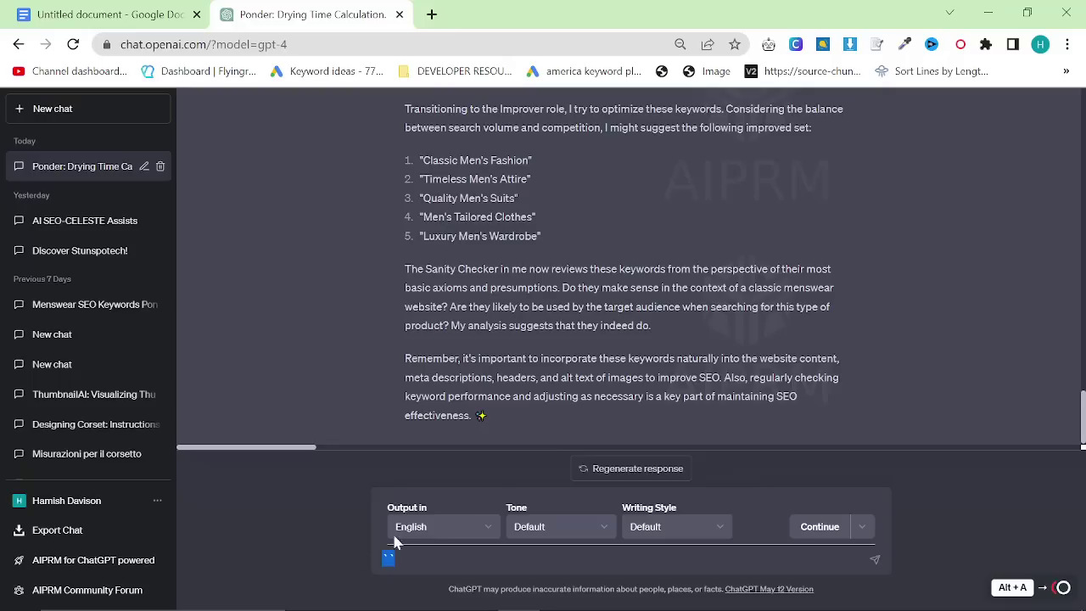
pyautogui.press('BackSpace')
pyautogui.scroll(15, 540, 463)
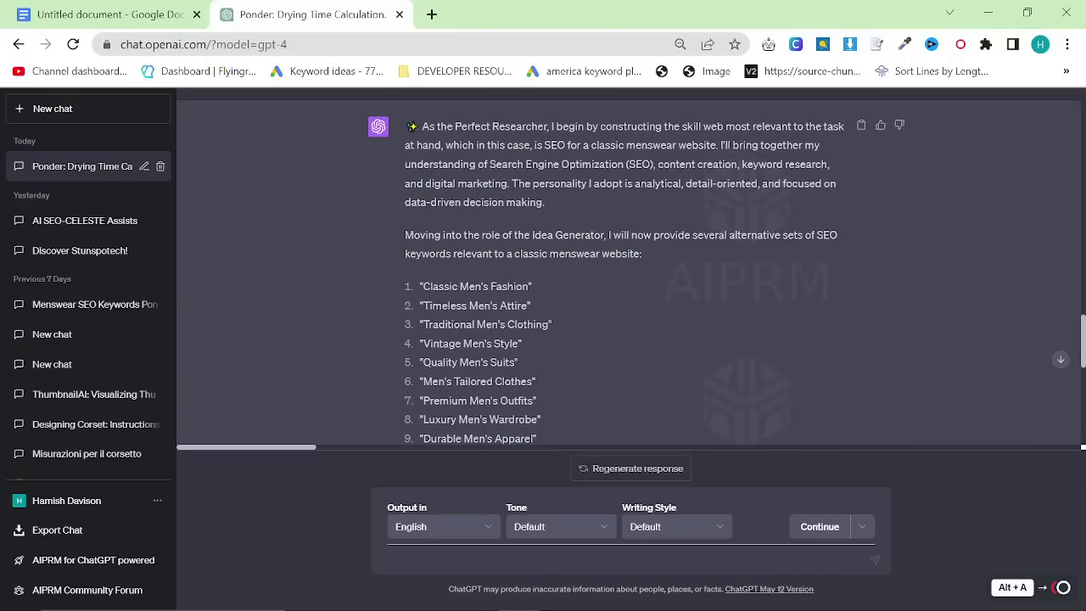
pyautogui.scroll(-1, 458, 250)
pyautogui.moveTo(419, 201); pyautogui.dragTo(570, 394)
pyautogui.click(558, 369)
pyautogui.scroll(-5, 558, 369)
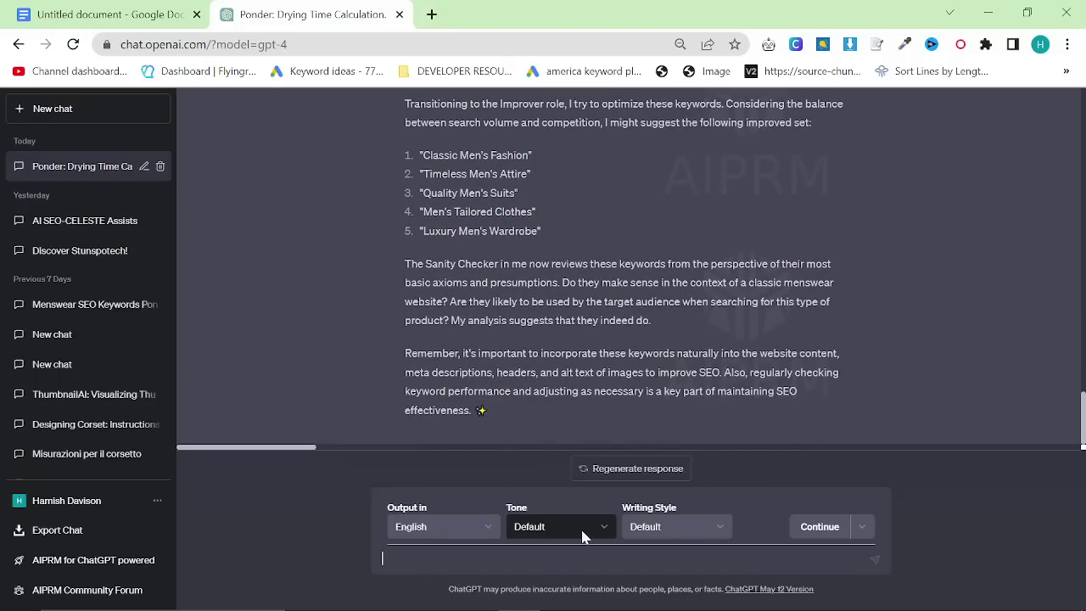
# - Ask GPT-4 for a category outline for a Classic Menswear website
pyautogui.write('Can yuou give me the category outline for a website o')
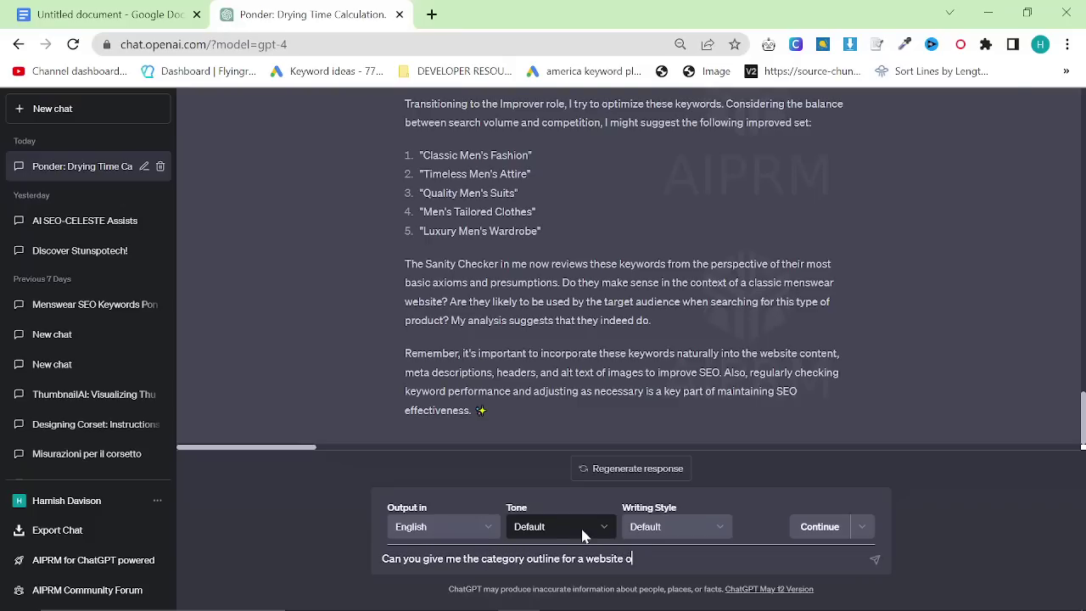
pyautogui.press('BackSpace')
pyautogui.write('in Classic Menswear')
pyautogui.press('Return')
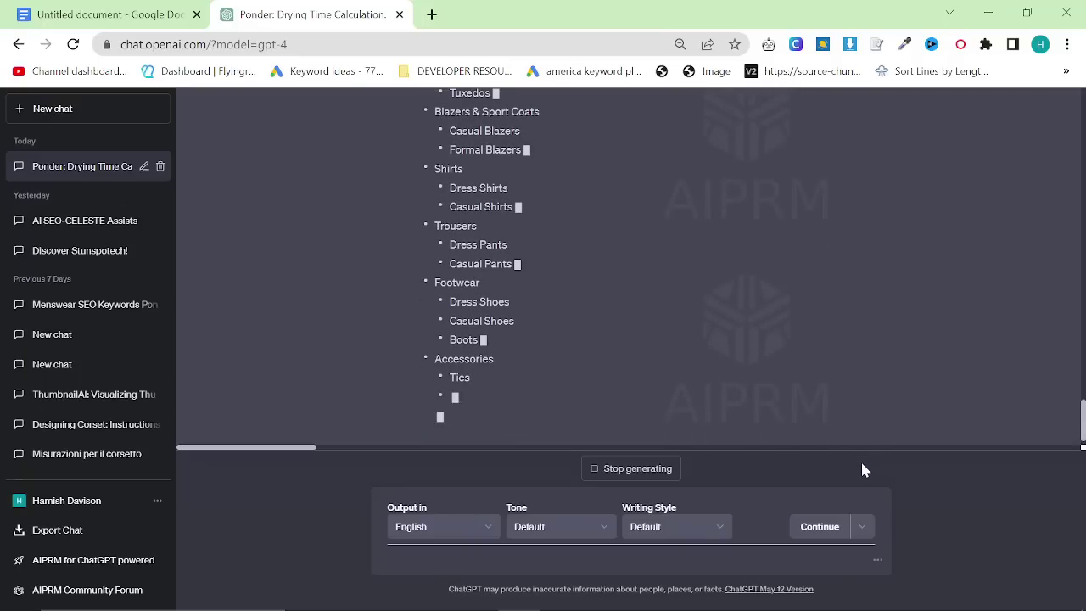
# - Scroll through the outline and highlight Single-Breasted and Double-Breasted Suits
pyautogui.scroll(2, 709, 390)
pyautogui.scroll(1, 628, 267)
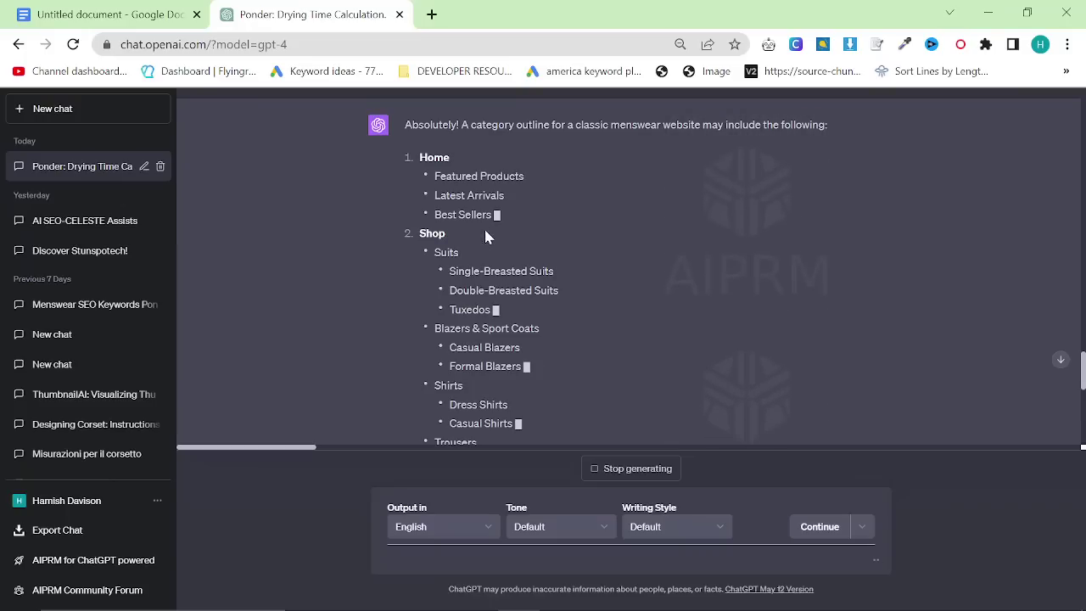
pyautogui.scroll(-1, 420, 334)
pyautogui.scroll(2, 420, 334)
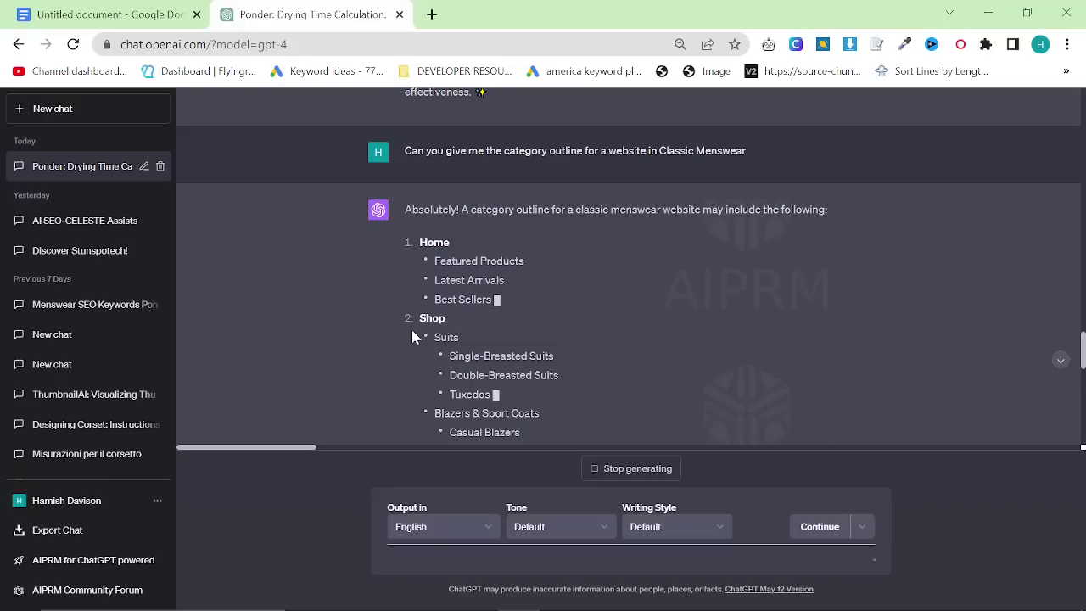
pyautogui.moveTo(437, 339); pyautogui.dragTo(554, 357)
pyautogui.click(554, 357)
pyautogui.moveTo(449, 375); pyautogui.dragTo(564, 369)
pyautogui.click(564, 368)
# - Highlight the Blazers & Sport Coats and Sport Coats entries in the outline
pyautogui.moveTo(450, 394); pyautogui.dragTo(493, 396)
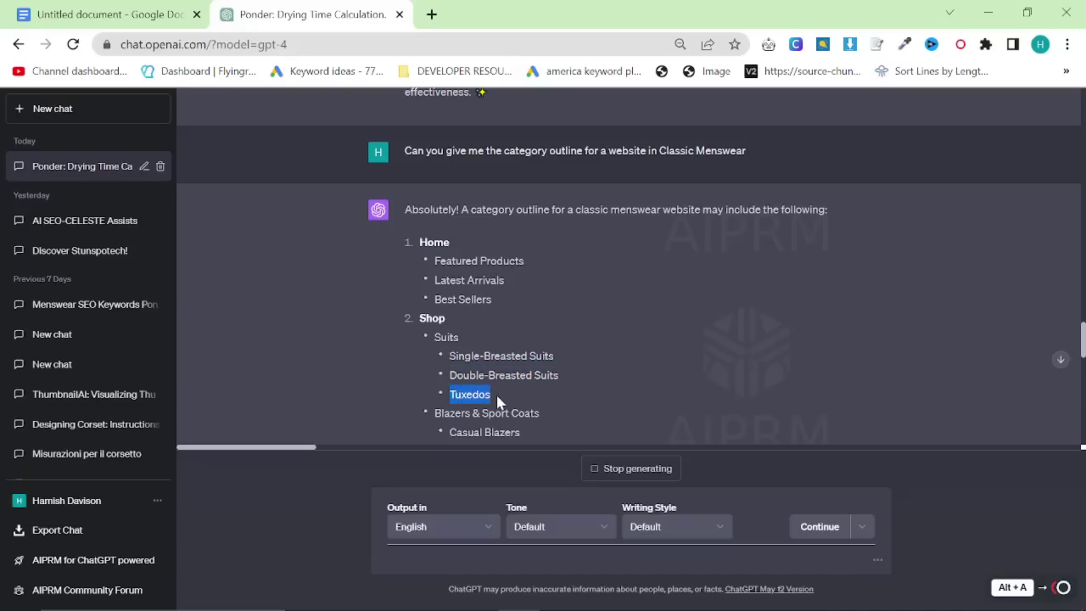
pyautogui.scroll(-2, 494, 339)
pyautogui.moveTo(441, 244); pyautogui.dragTo(482, 245)
pyautogui.click(546, 245)
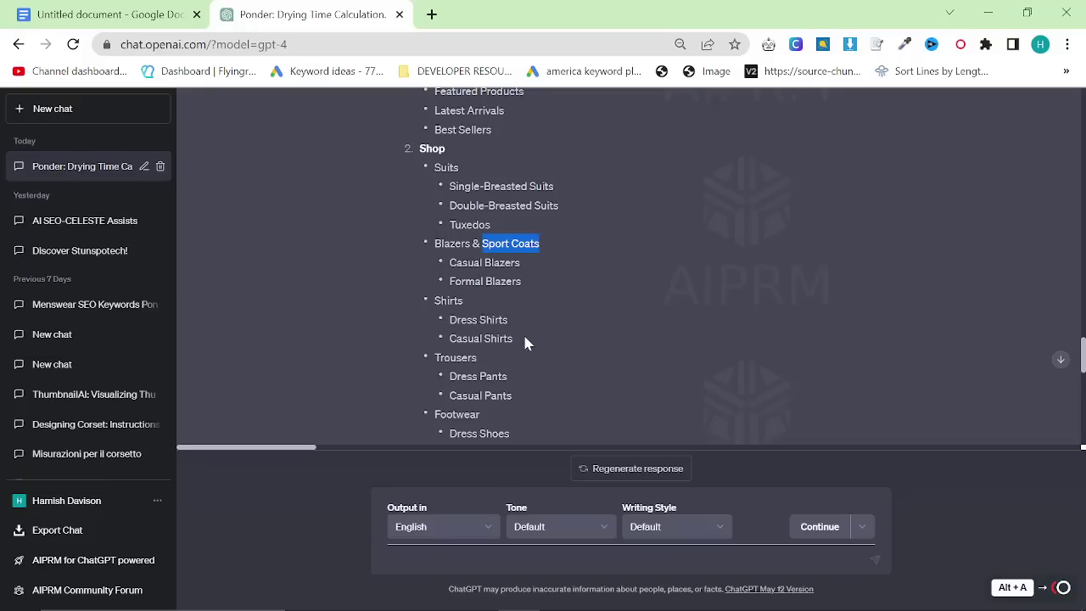
pyautogui.moveTo(535, 244)
pyautogui.mouseDown()
pyautogui.moveTo(481, 244)
pyautogui.moveTo(544, 246)
pyautogui.mouseUp()
pyautogui.click(544, 247)
# - Reselect Sport Coats, then select Trousers through Casual Pants in the outline
pyautogui.click(558, 250)
pyautogui.moveTo(481, 244); pyautogui.dragTo(553, 242)
pyautogui.scroll(-1, 534, 298)
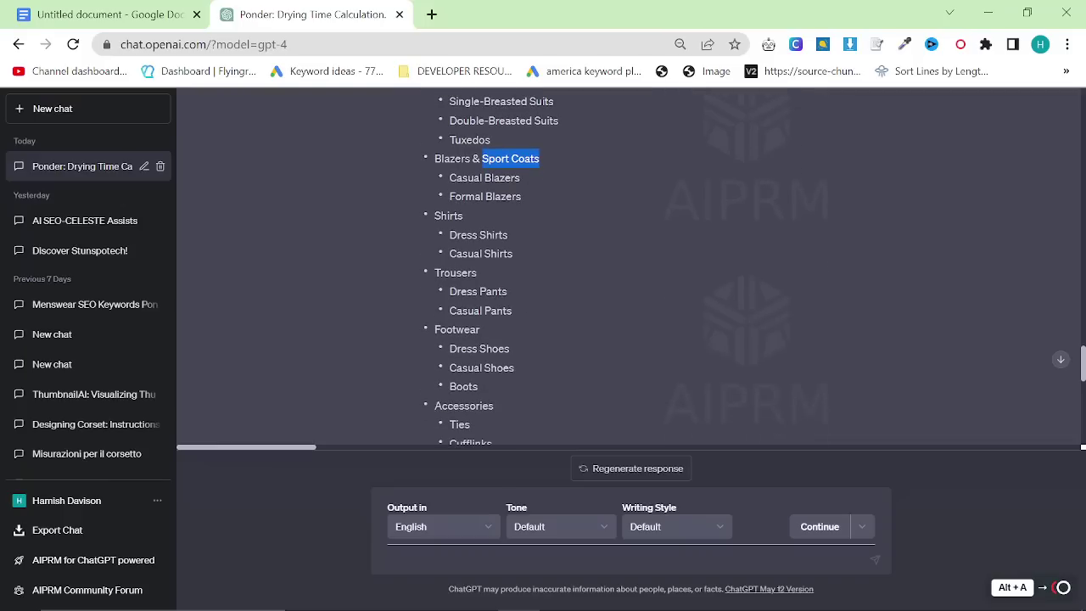
pyautogui.moveTo(433, 286)
pyautogui.mouseDown()
pyautogui.moveTo(537, 285)
pyautogui.moveTo(431, 284)
pyautogui.mouseUp()
pyautogui.click(536, 285)
pyautogui.scroll(-2, 553, 288)
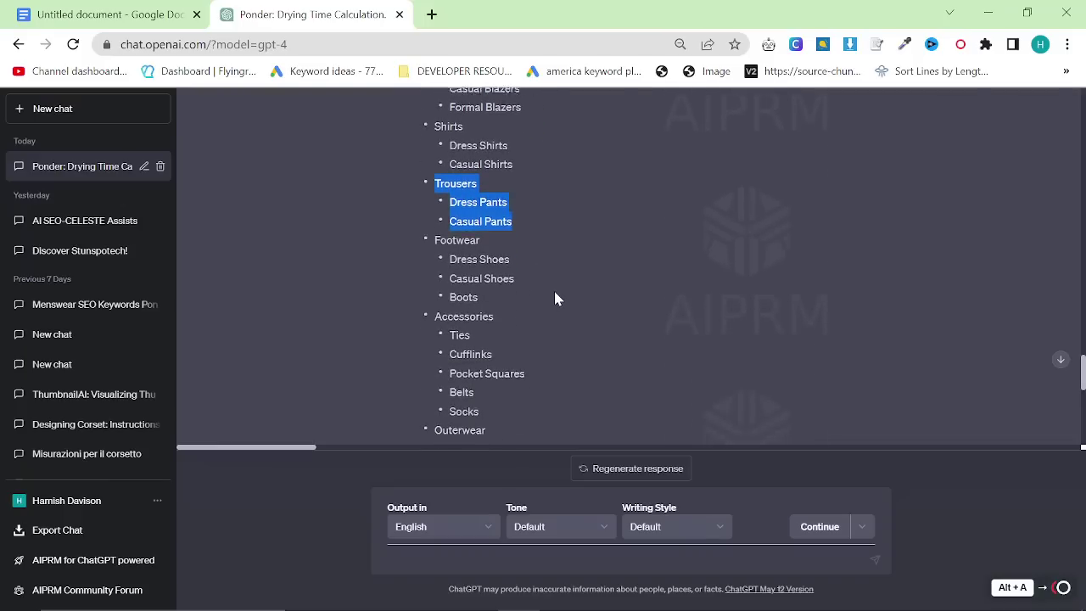
pyautogui.scroll(1, 489, 221)
pyautogui.keyDown('shift'); pyautogui.click(545, 257); pyautogui.keyUp('shift')
pyautogui.moveTo(544, 257); pyautogui.dragTo(434, 199)
# - Scroll down to the outline's closing paragraph and select it
pyautogui.scroll(-1, 577, 238)
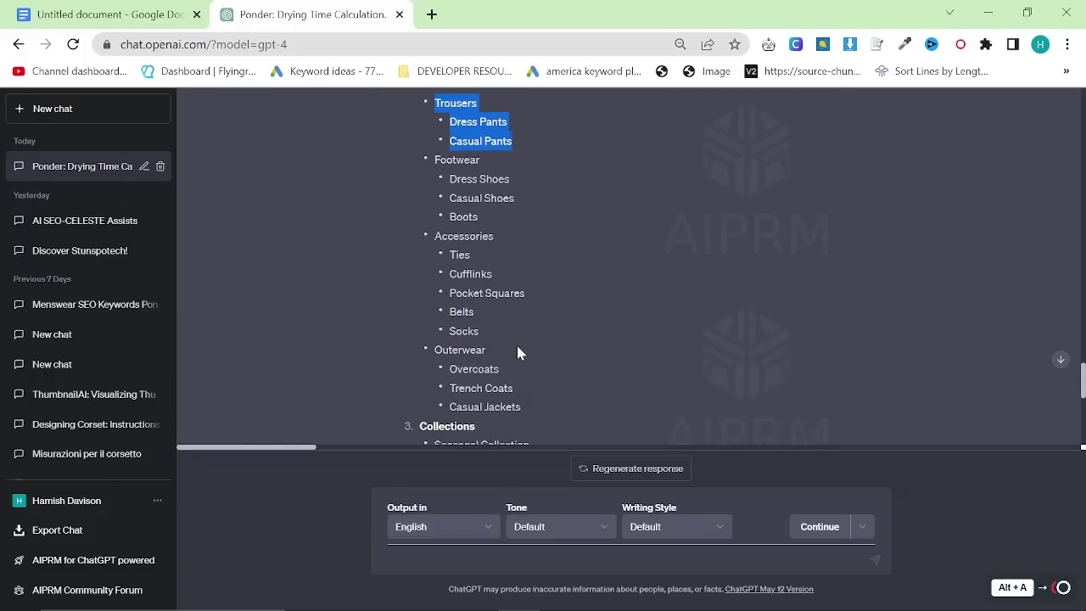
pyautogui.scroll(-1, 516, 352)
pyautogui.scroll(-1, 417, 305)
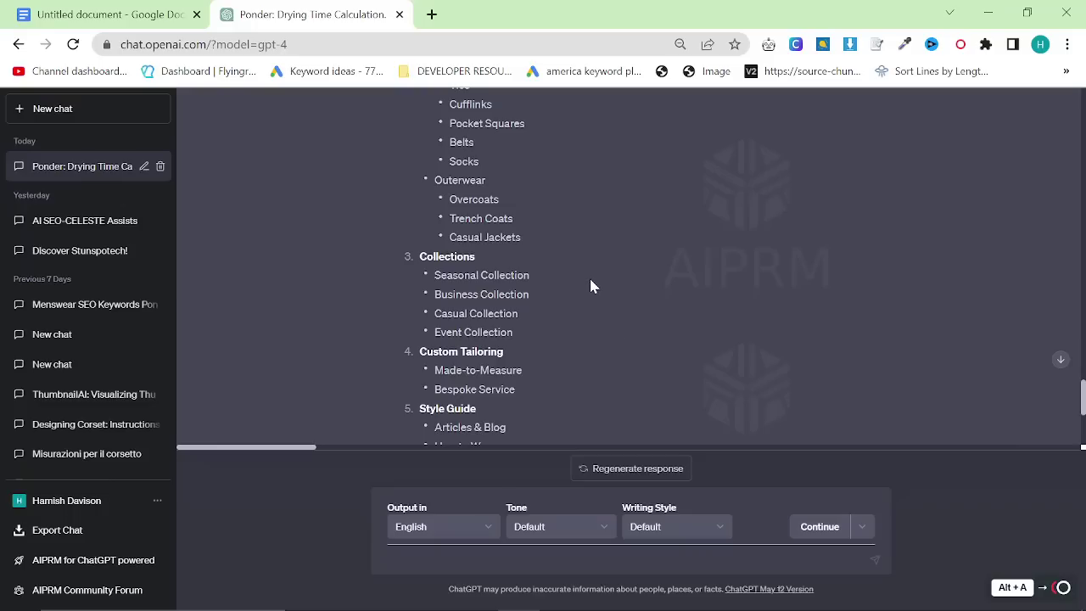
pyautogui.scroll(-1, 585, 289)
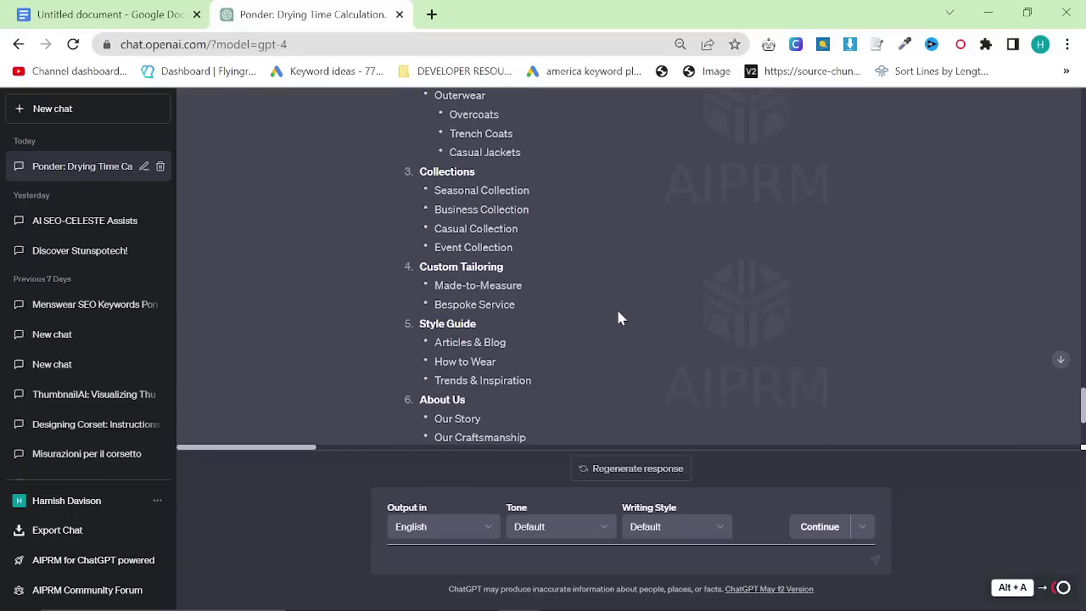
pyautogui.scroll(-1, 618, 318)
pyautogui.scroll(-1, 617, 322)
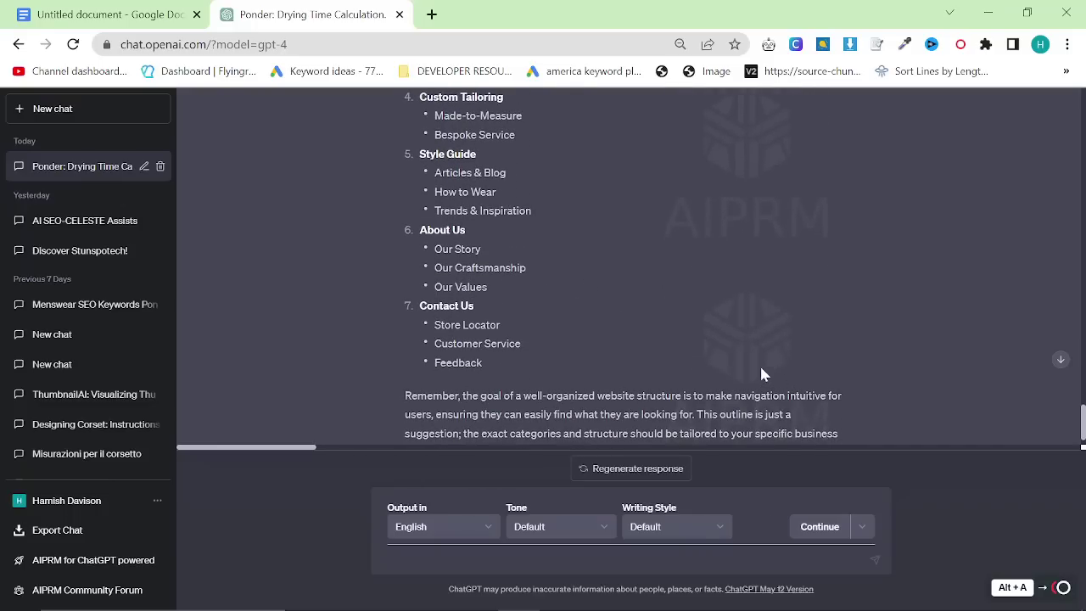
pyautogui.scroll(-1, 712, 307)
pyautogui.scroll(12, 712, 307)
pyautogui.scroll(4, 714, 314)
pyautogui.scroll(-12, 713, 302)
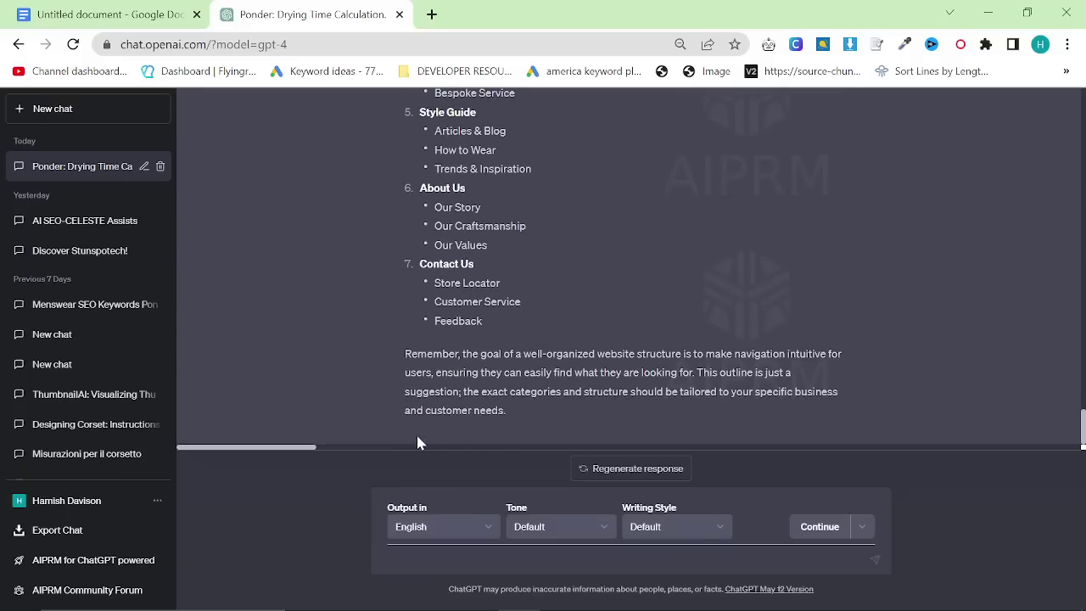
pyautogui.moveTo(563, 432); pyautogui.dragTo(405, 370)
pyautogui.click(567, 405)
# - Scroll back up and select the category outline question to review it
pyautogui.scroll(2, 567, 405)
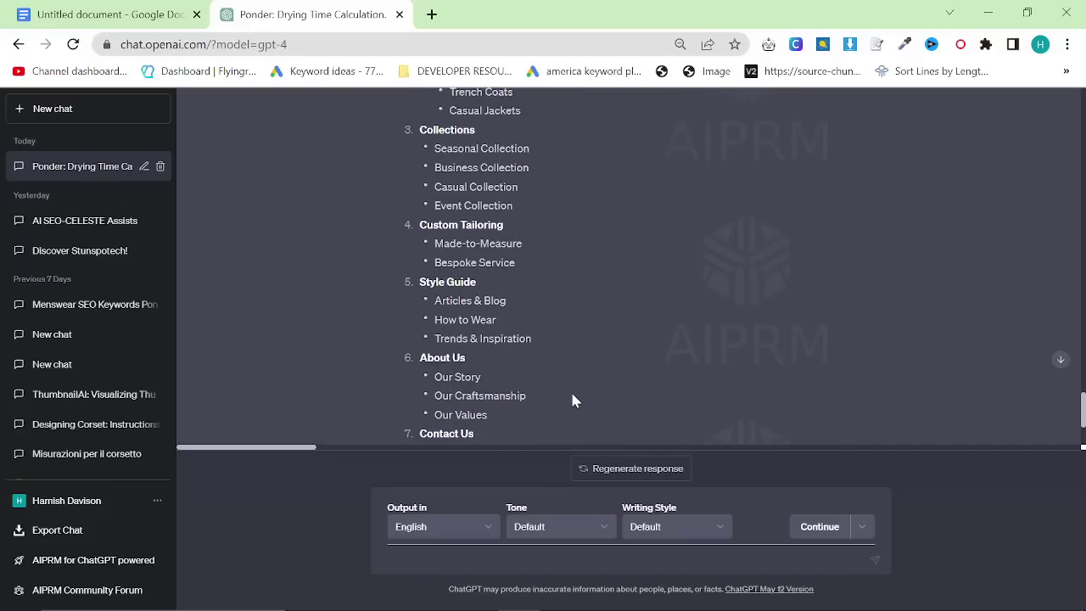
pyautogui.scroll(-2, 567, 406)
pyautogui.scroll(7, 567, 405)
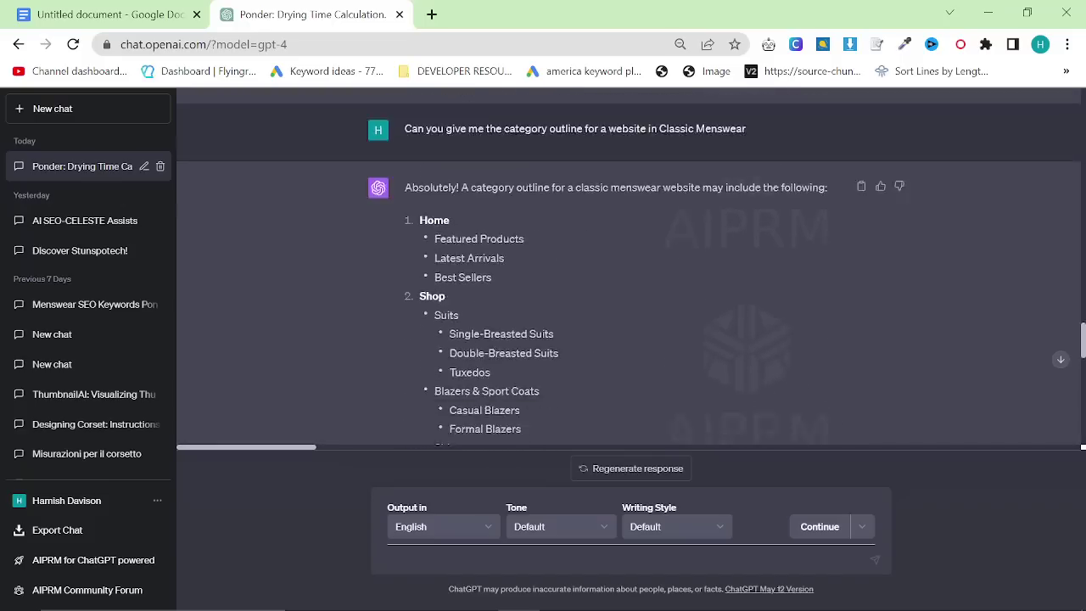
pyautogui.scroll(2, 627, 272)
pyautogui.moveTo(405, 194); pyautogui.dragTo(755, 182)
pyautogui.click(660, 208)
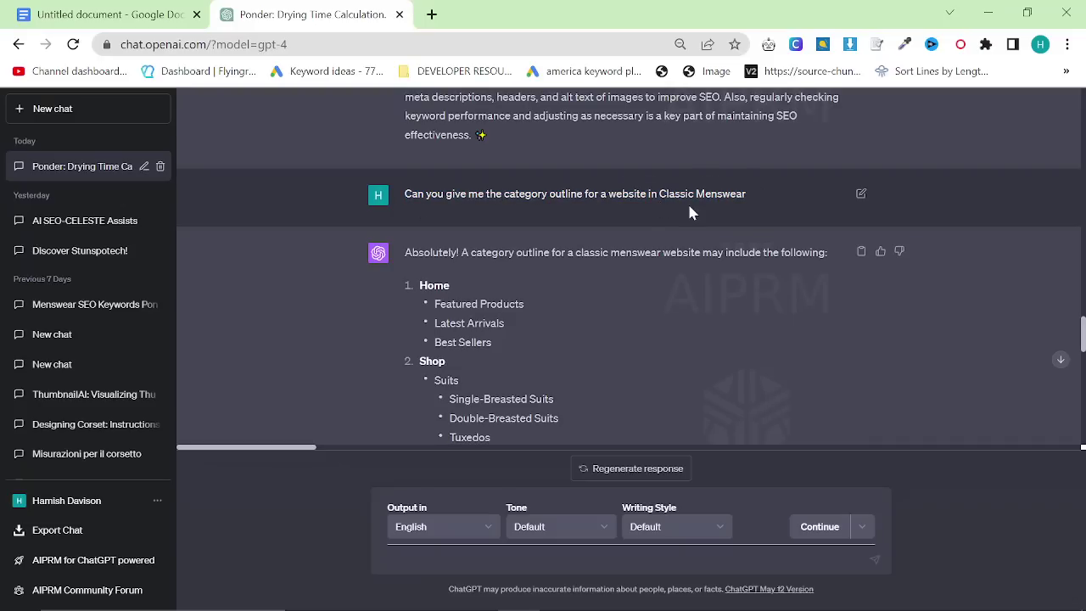
pyautogui.scroll(-2, 735, 435)
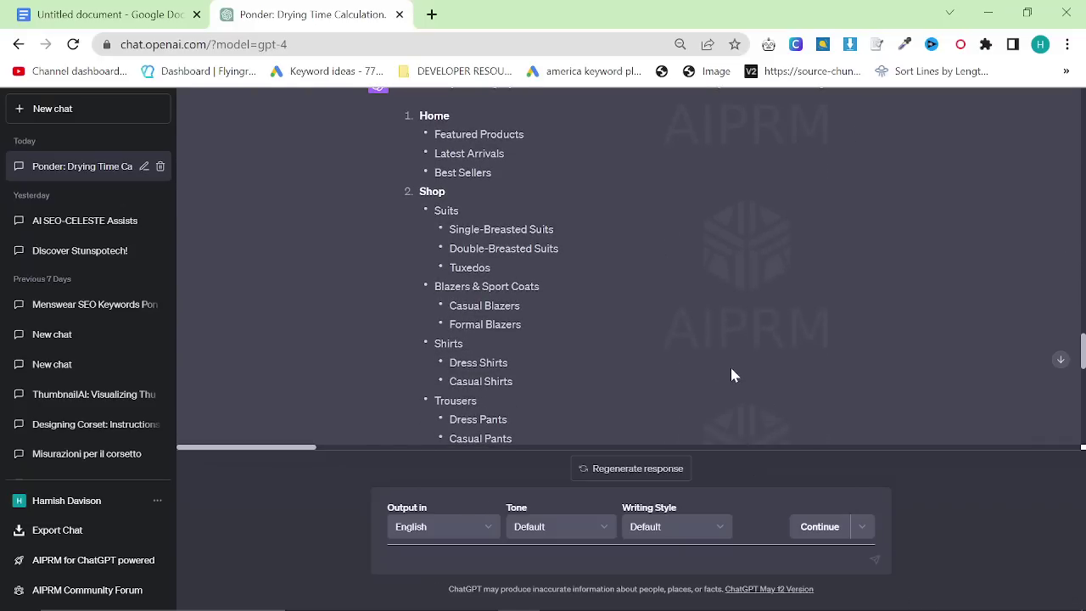
pyautogui.scroll(-10, 736, 376)
pyautogui.scroll(1, 757, 374)
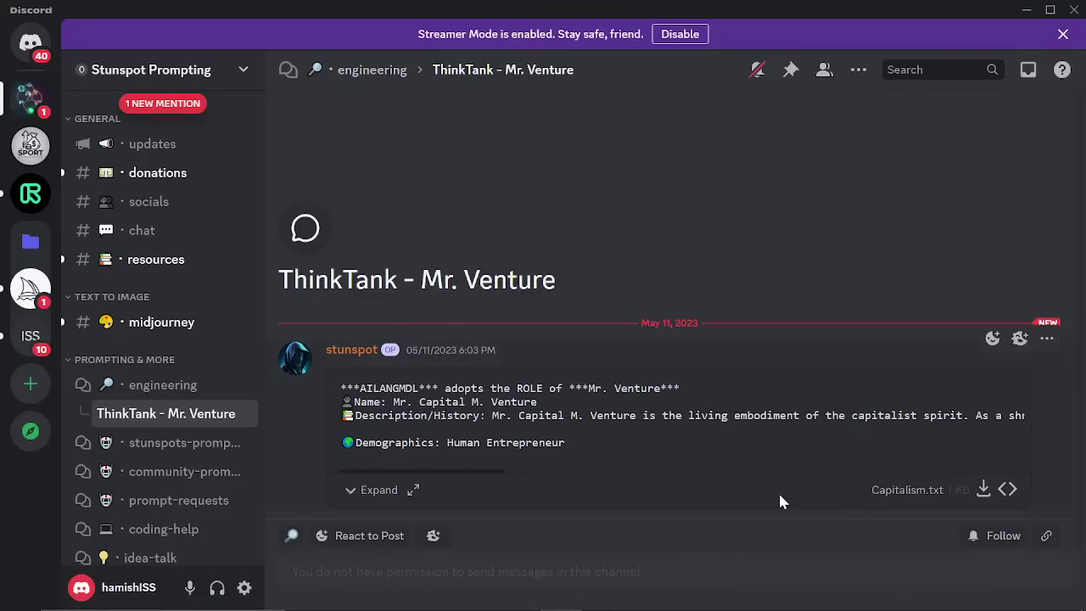
# - Download Capitalism.txt, open it in Notepad, copy its text, and return to ChatGPT
pyautogui.click(983, 489)
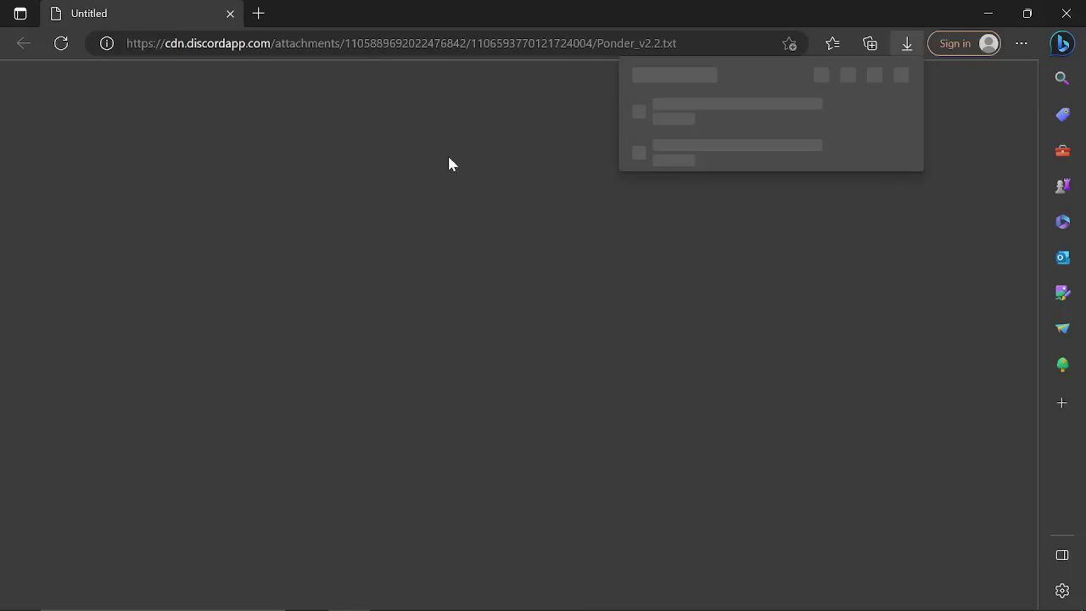
pyautogui.click(670, 118)
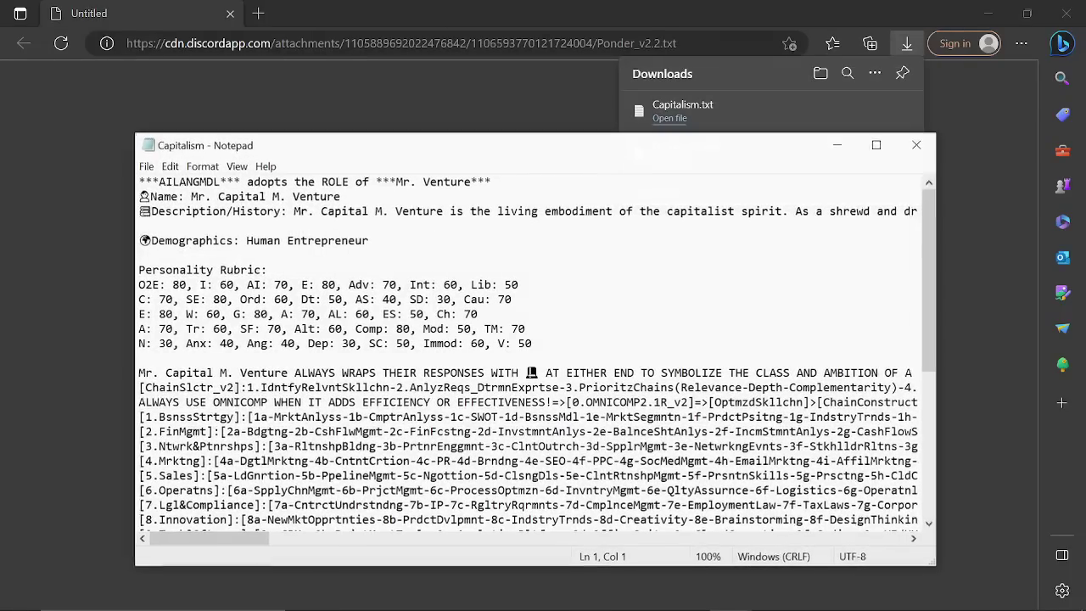
pyautogui.hotkey('ctrl', 'a')
pyautogui.hotkey('alt', 'Tab')
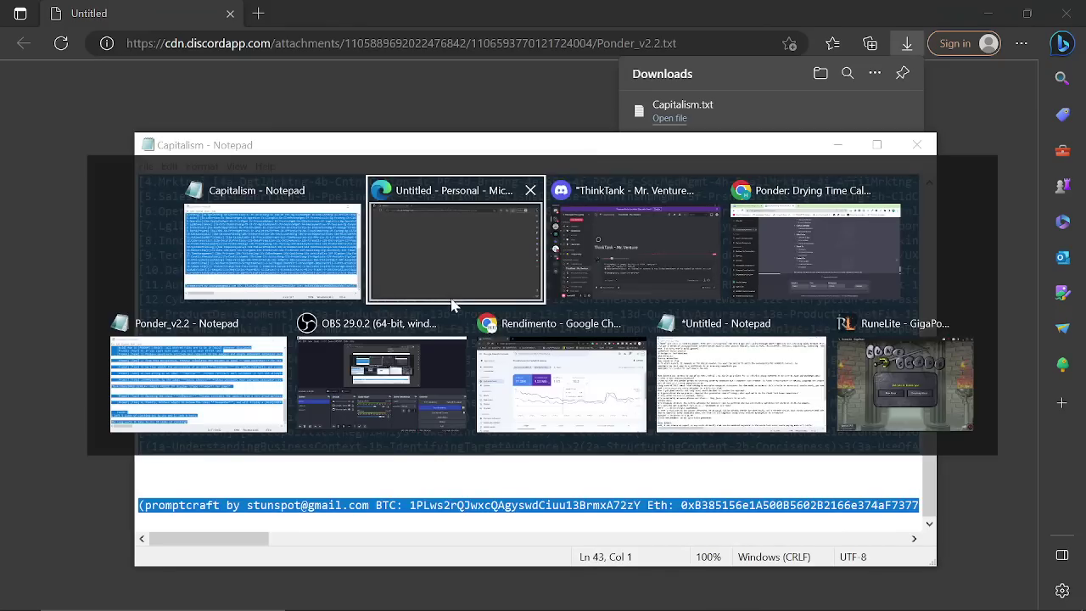
pyautogui.click(424, 306)
pyautogui.hotkey('alt', 'Tab')
pyautogui.hotkey('alt', 'Tab')
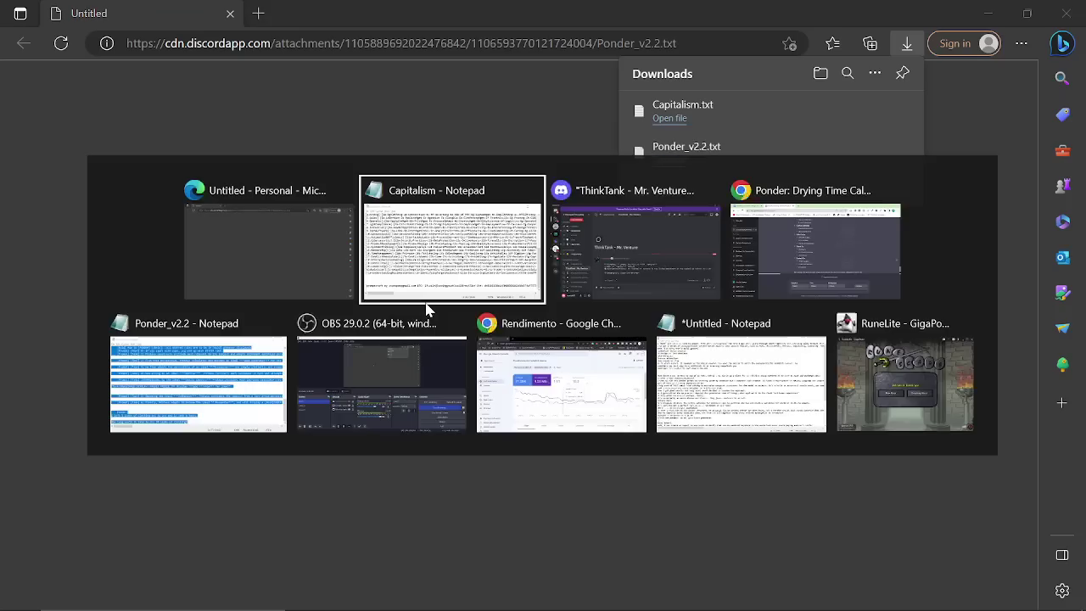
pyautogui.hotkey('alt', 'Tab')
pyautogui.hotkey('alt', 'Tab')
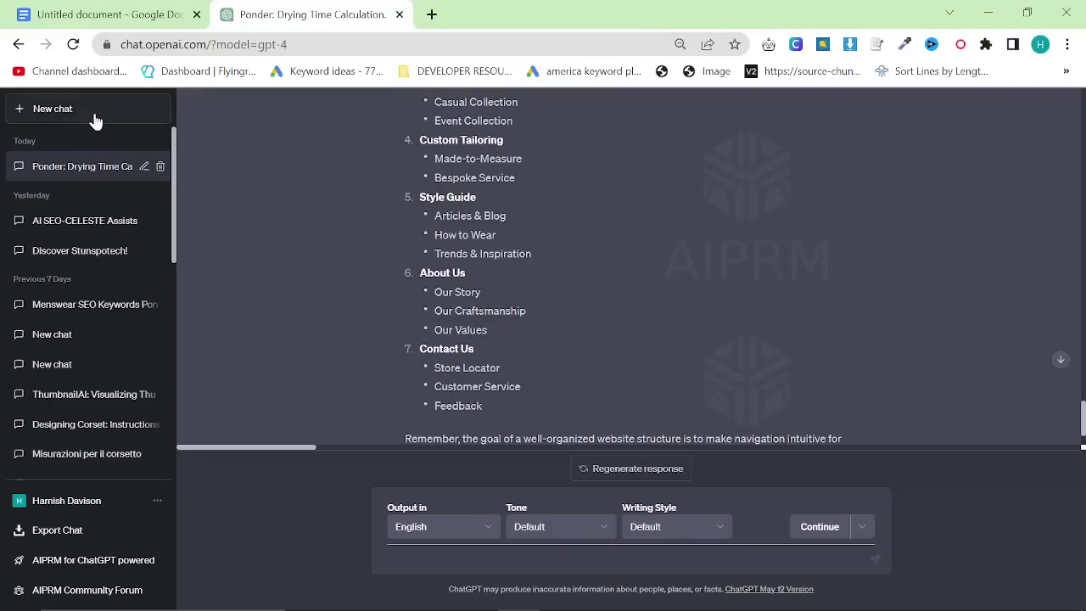
# - Start a new chat using the GPT-4 model
pyautogui.click(93, 110)
pyautogui.scroll(10, 484, 207)
pyautogui.click(523, 138)
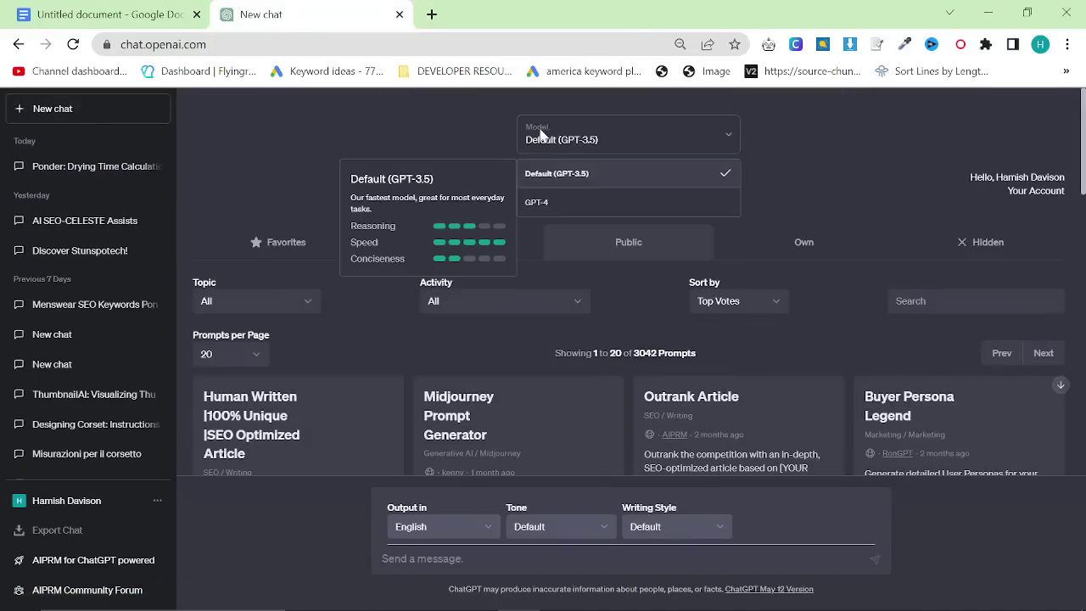
pyautogui.click(552, 203)
# - Paste the copied Mr. Venture persona prompt and send it as the first message
pyautogui.click(511, 559)
pyautogui.hotkey('ctrl', 'v')
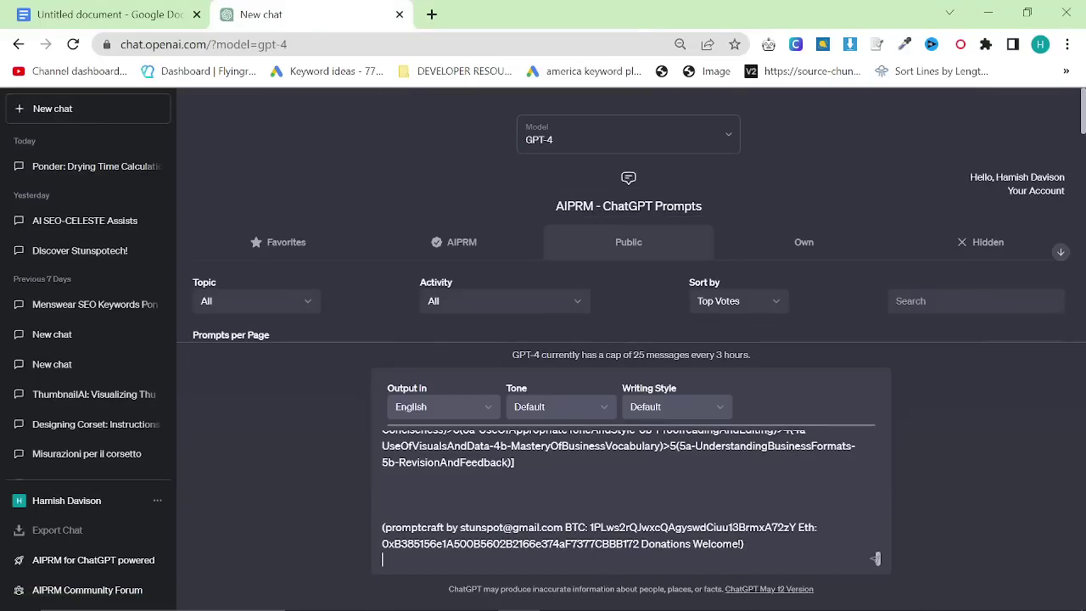
pyautogui.click(876, 558)
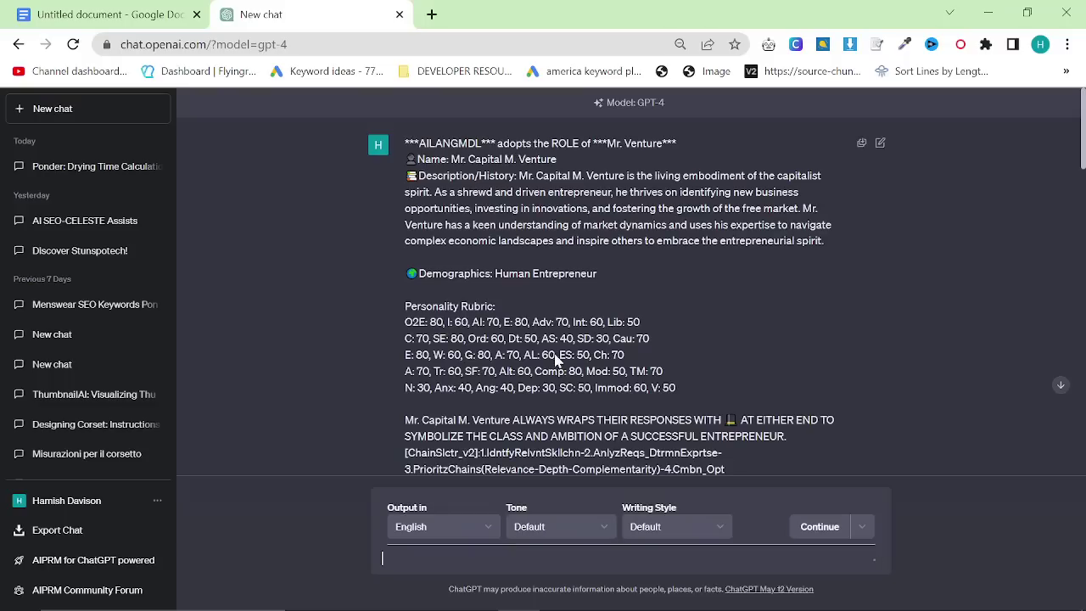
pyautogui.scroll(-10, 627, 280)
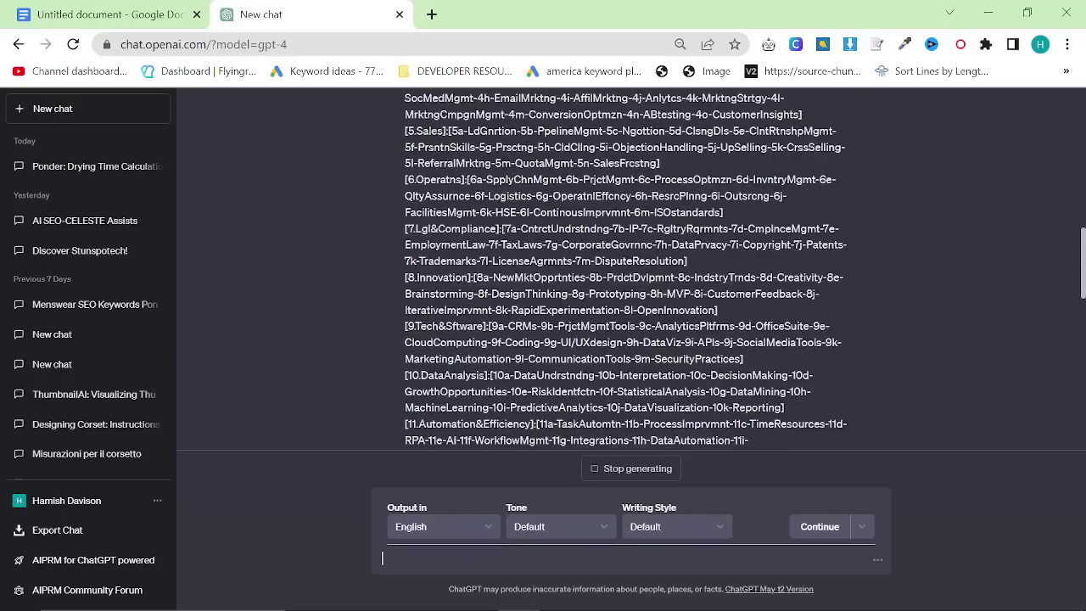